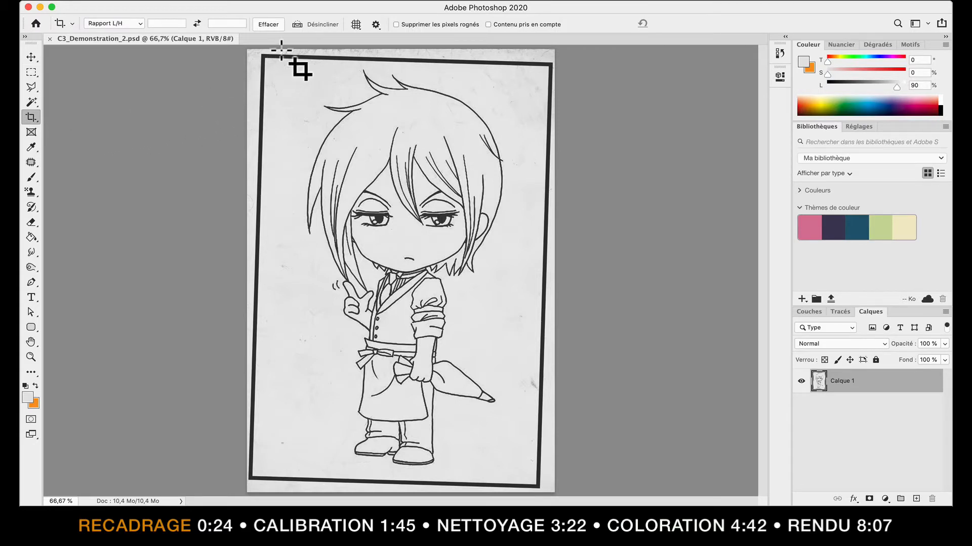
Straighten the scanned drawing along the black frame's upper edge and crop it just inside the frame
click(297, 24)
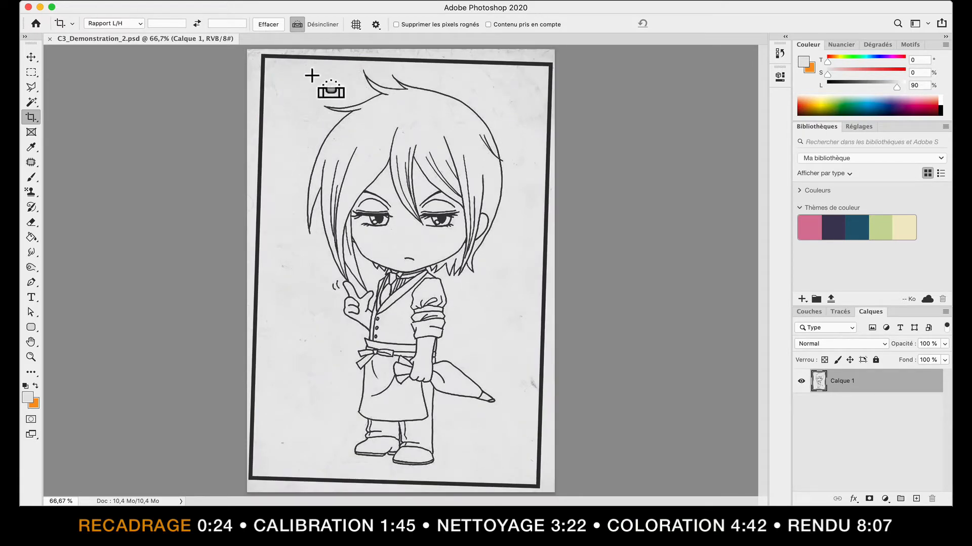
drag(305, 60, 512, 66)
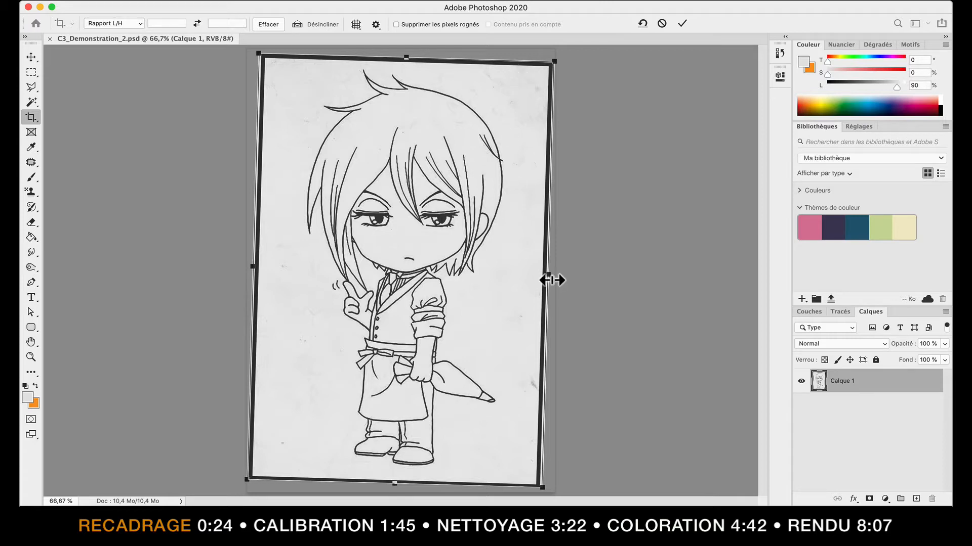
drag(549, 278, 546, 280)
drag(255, 271, 259, 270)
drag(405, 57, 407, 63)
drag(395, 483, 395, 478)
key(Return)
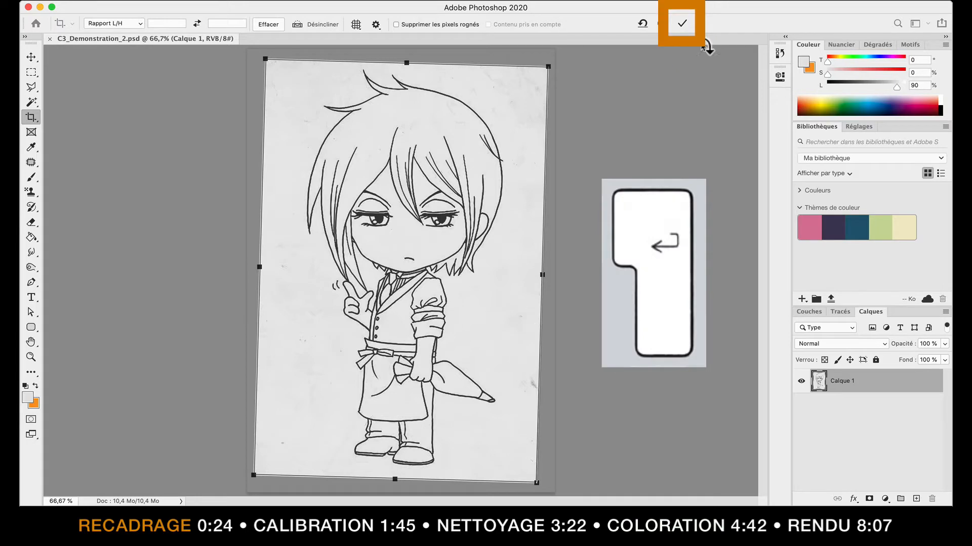
click(682, 23)
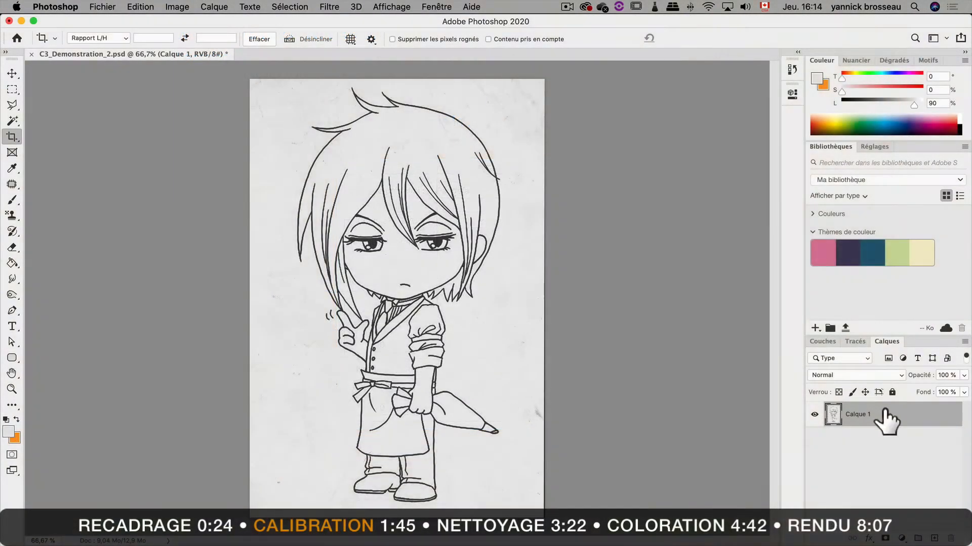
Duplicate the Calque 1 layer, then name the source layer Original and the copy Dessin
right_click(885, 413)
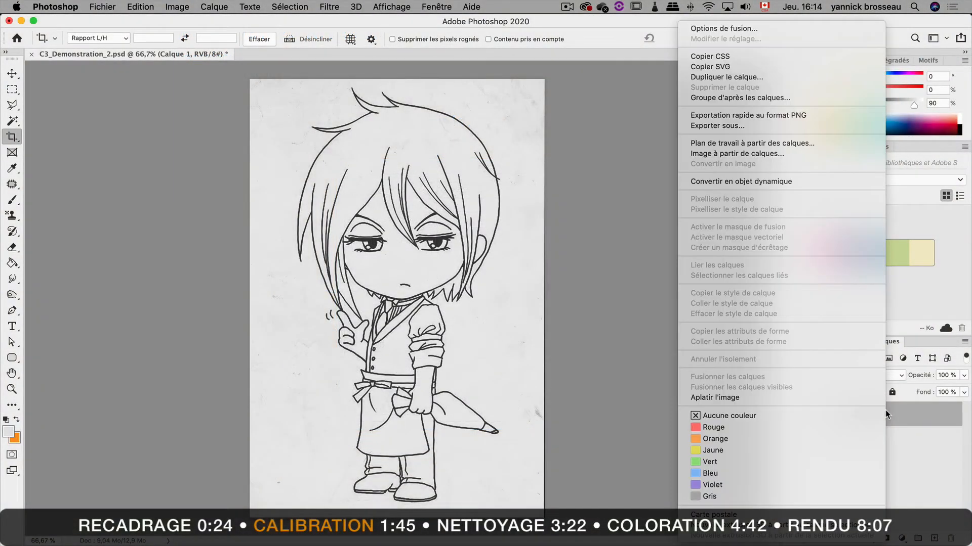
click(744, 79)
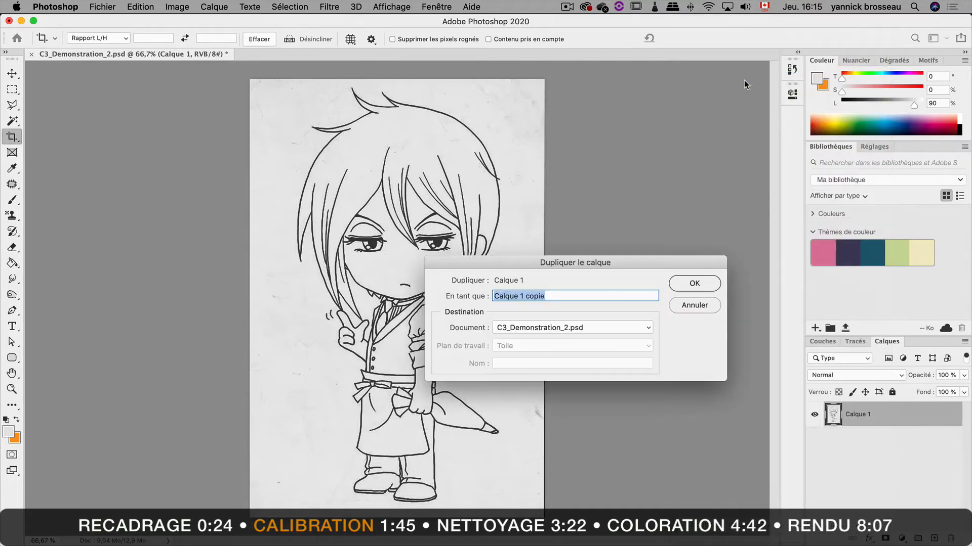
click(681, 282)
double_click(857, 439)
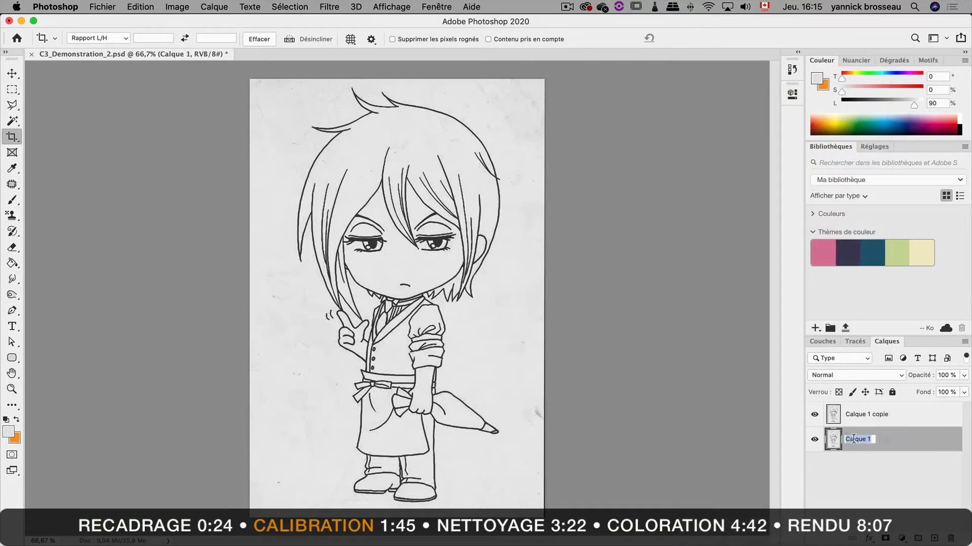
text(Original)
double_click(861, 415)
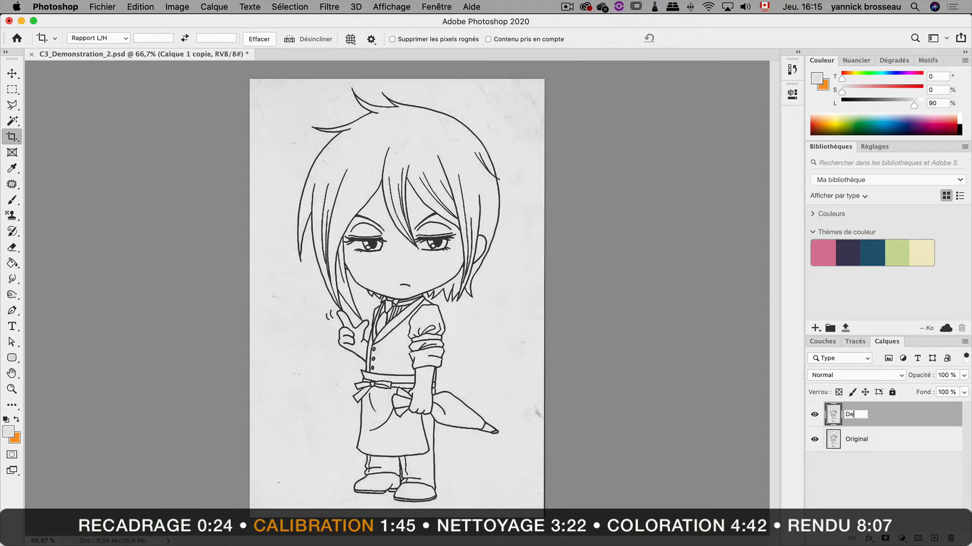
text(Dessin)
key(Return)
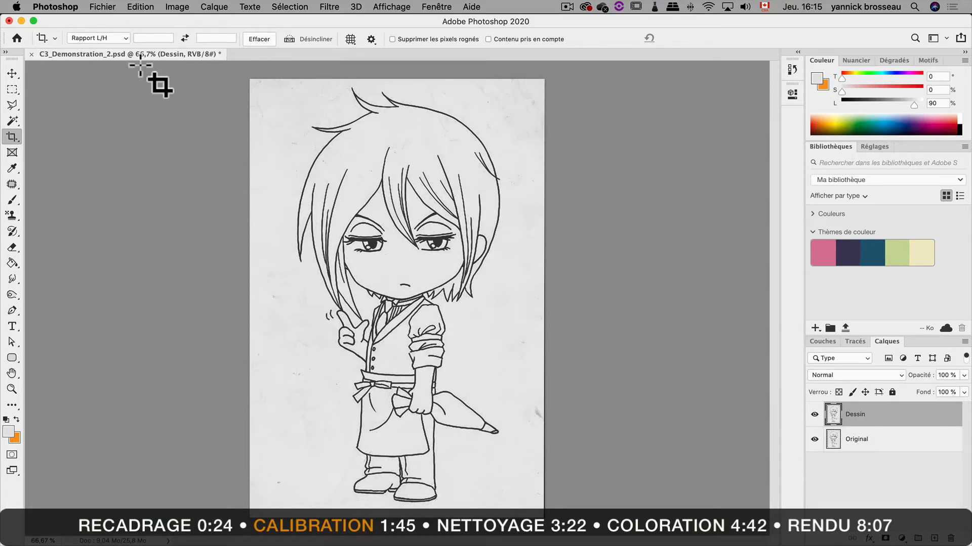
Open the Levels adjustment for the Dessin layer and move its dialog clear of the drawing
click(172, 7)
mouse_move(213, 48)
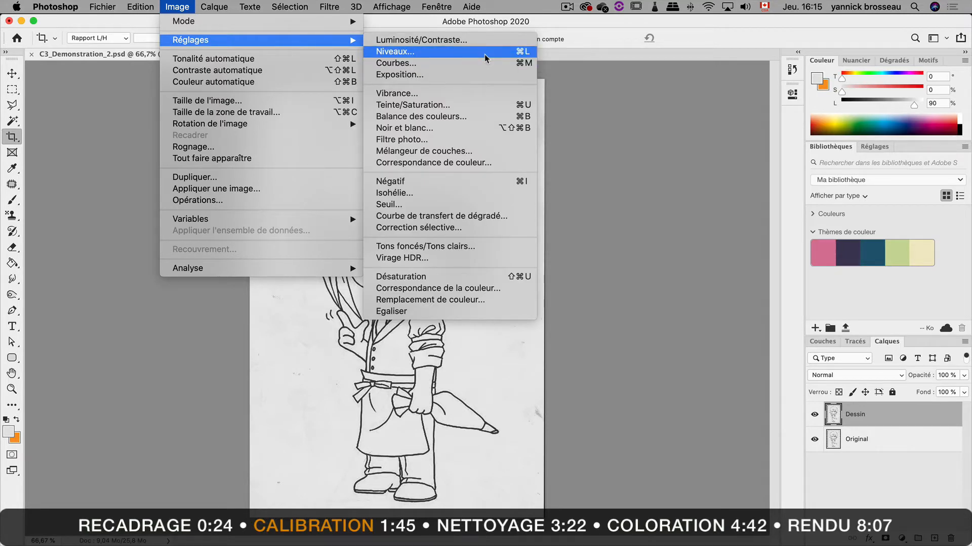
click(485, 55)
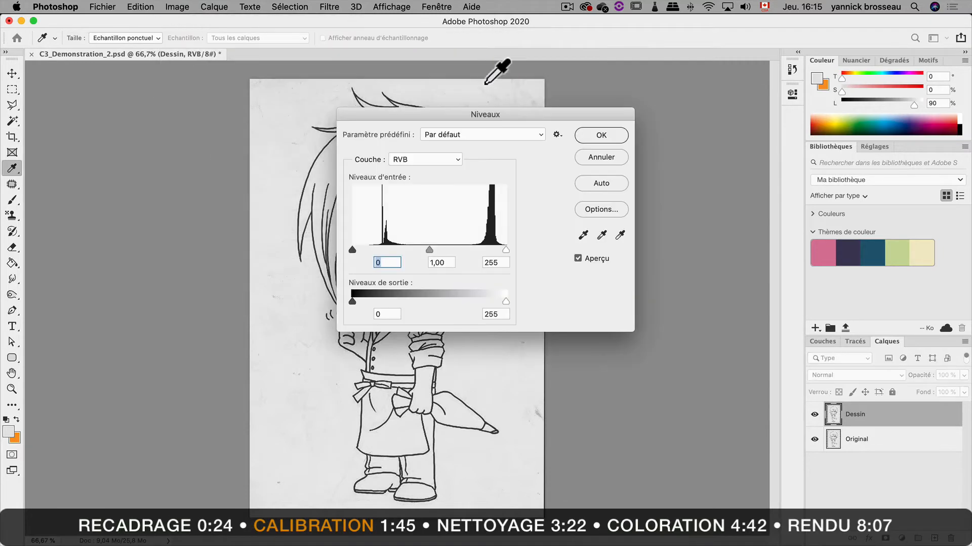
drag(538, 119, 237, 80)
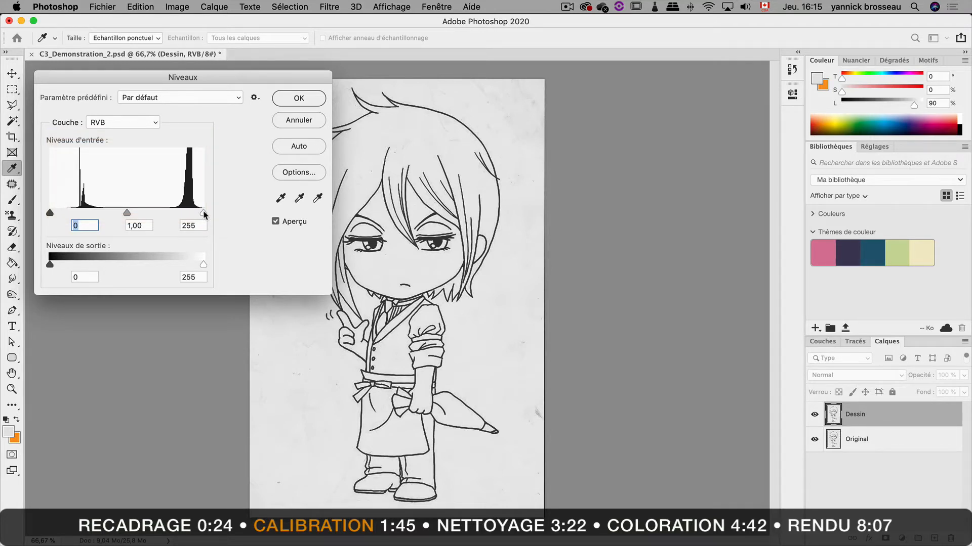
Try Levels input values of 236 for white, 42 for black and 1.38 for midtones, and reset them
drag(203, 213, 192, 213)
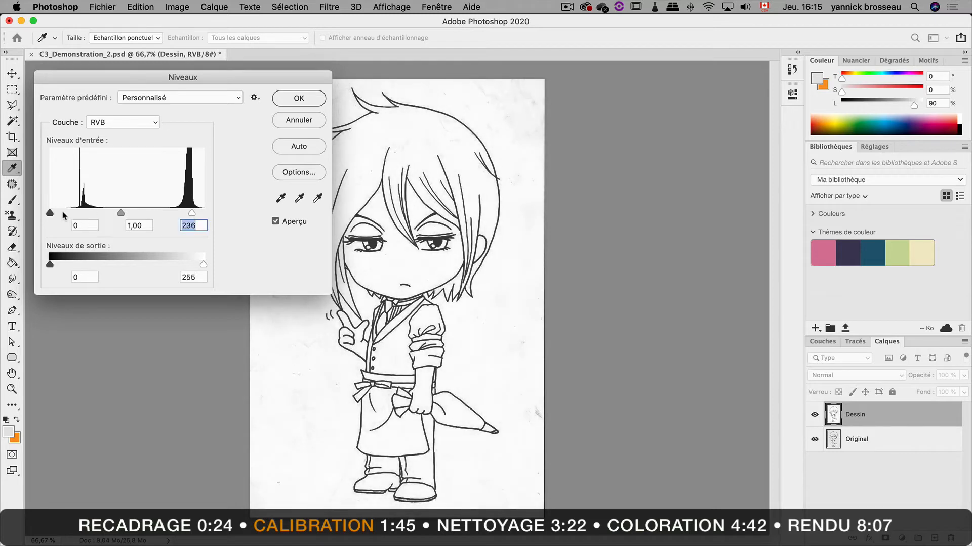
drag(50, 213, 80, 215)
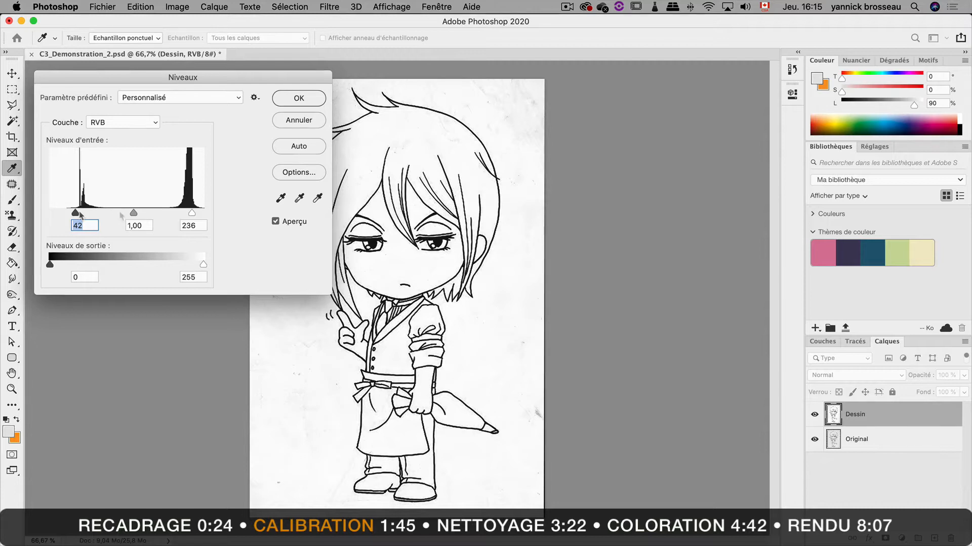
drag(133, 213, 121, 214)
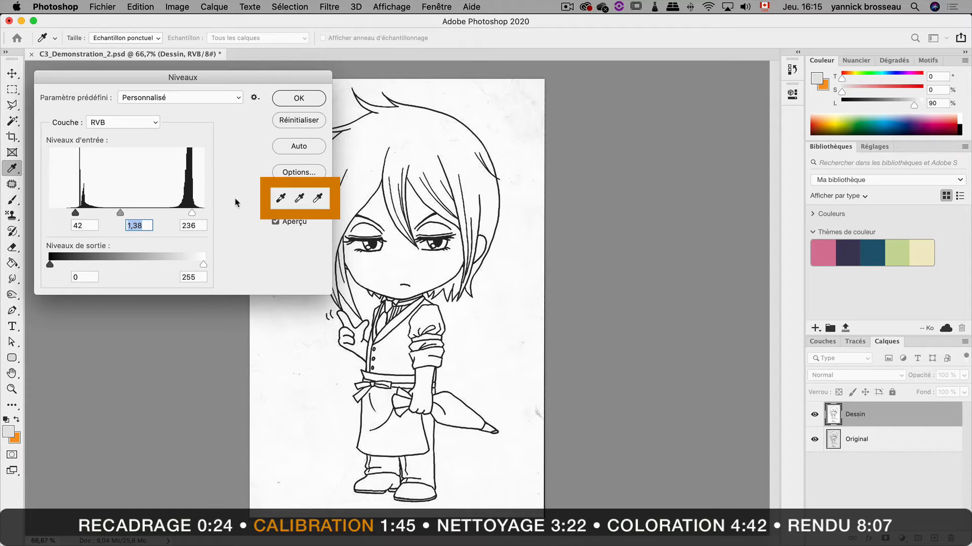
alt+click(300, 121)
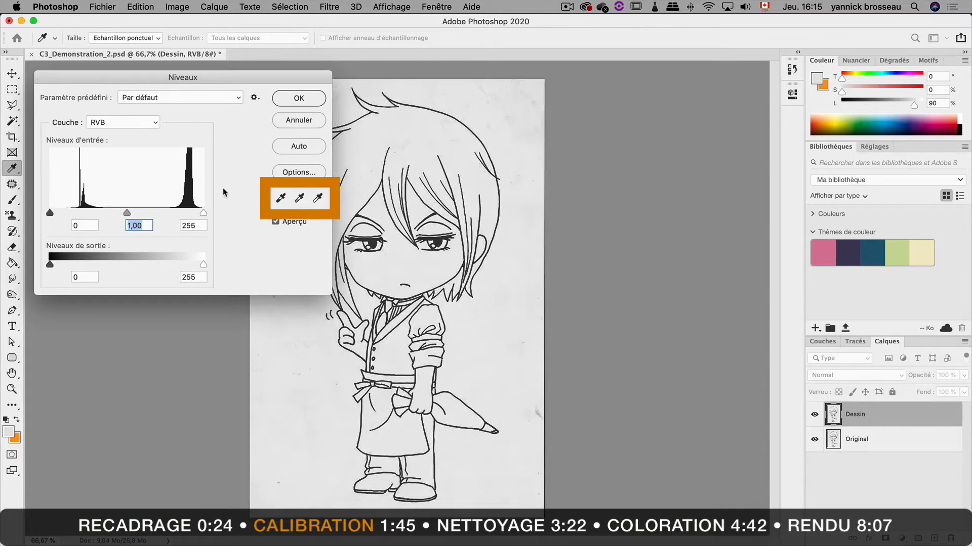
Sample the grey paper as the white point and the dark eye ink as the black point, then lighten the midtones slightly
click(318, 198)
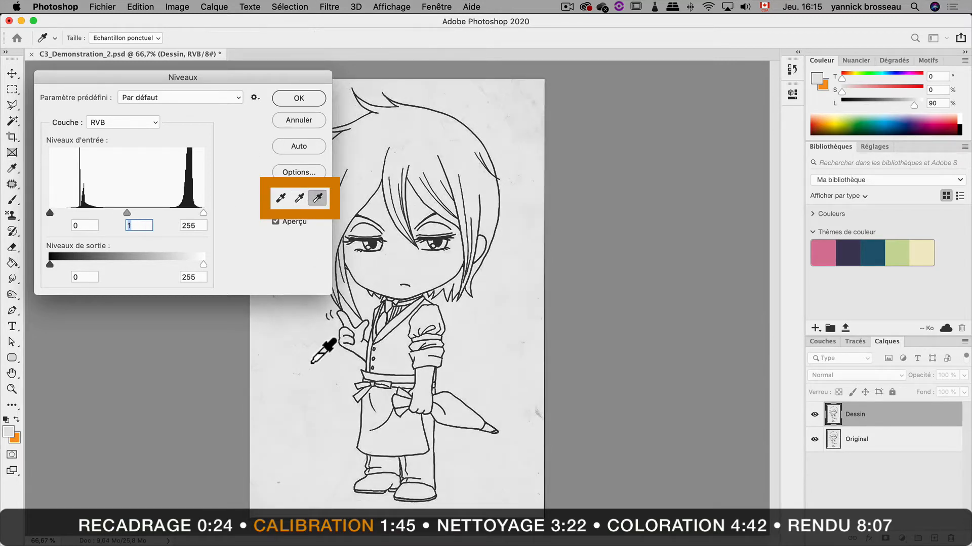
click(310, 362)
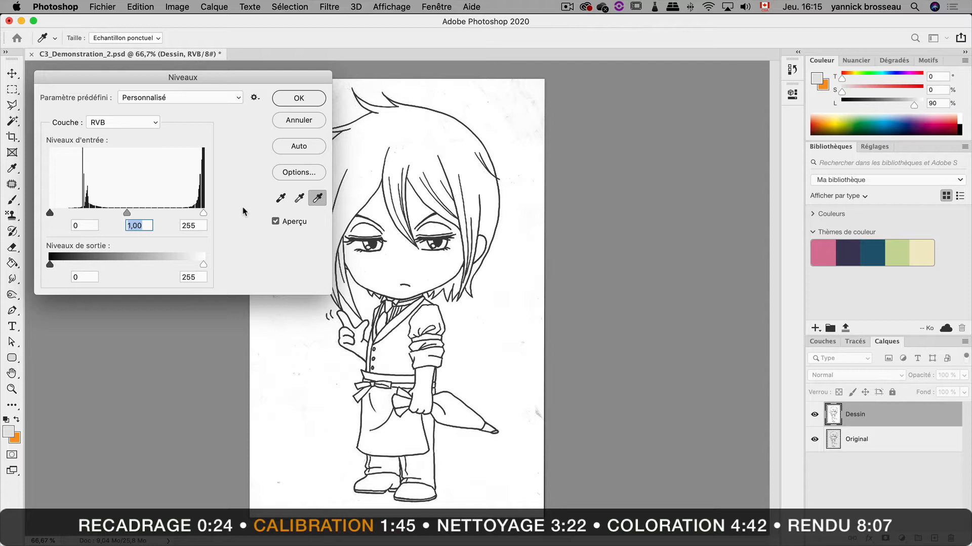
click(281, 198)
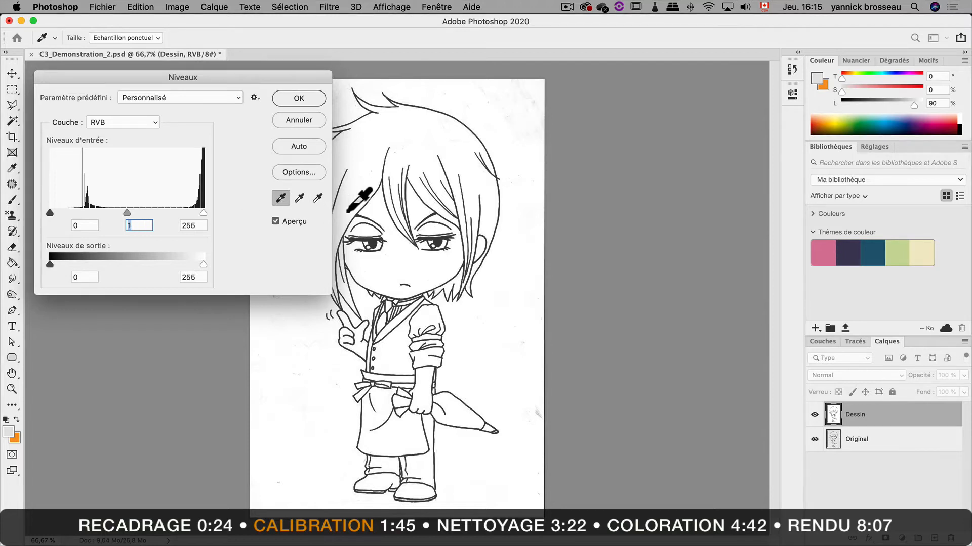
click(376, 241)
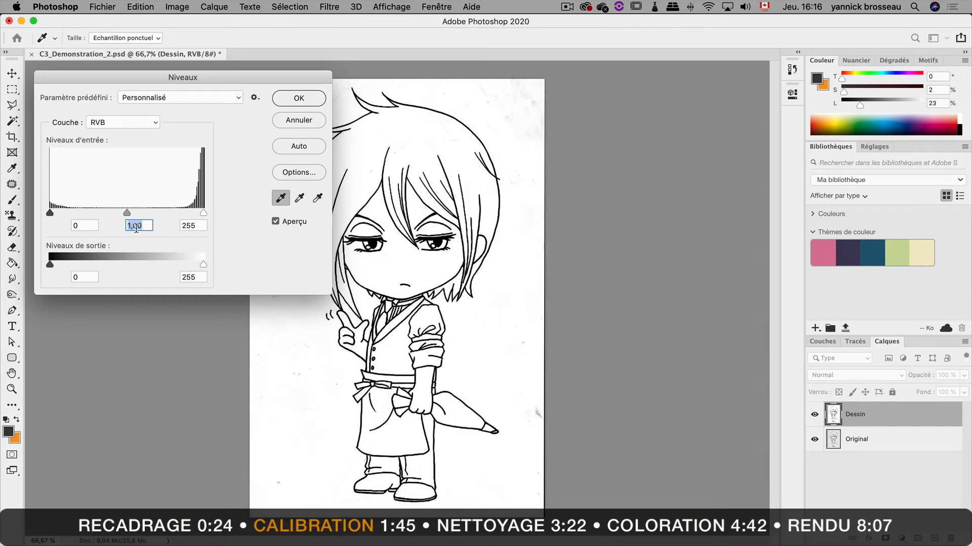
drag(127, 214, 120, 215)
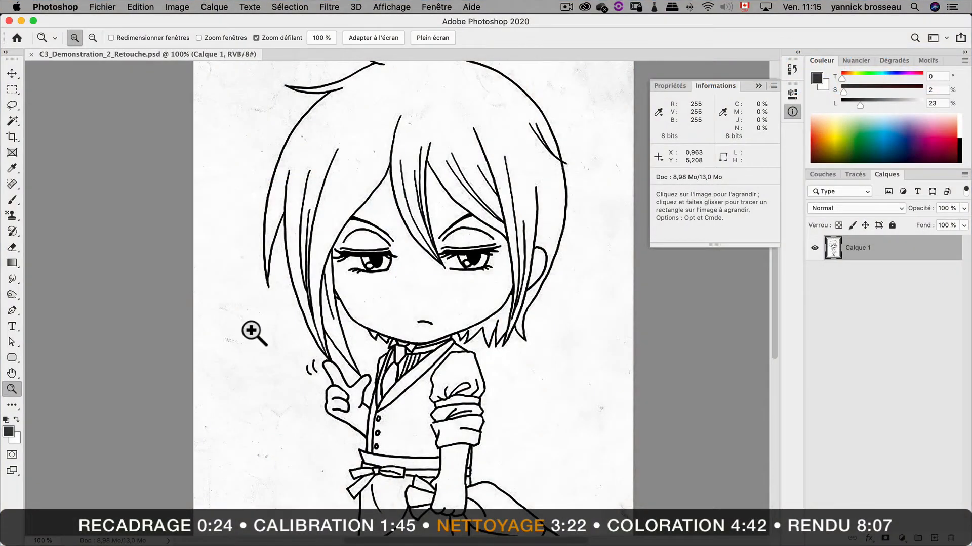
Set up the Spot Healing Brush with a 31 px size and 74 % hardness for the specks beside the hair
click(251, 332)
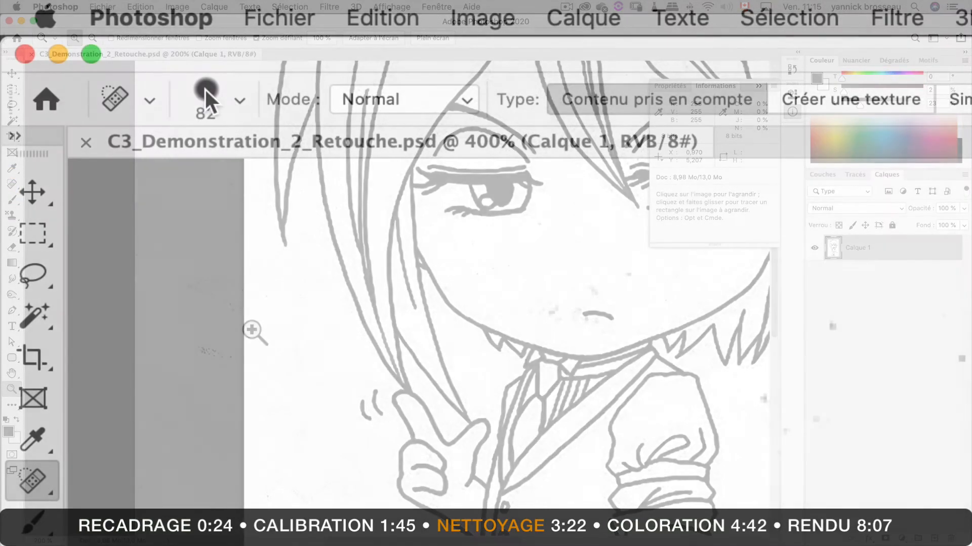
click(206, 92)
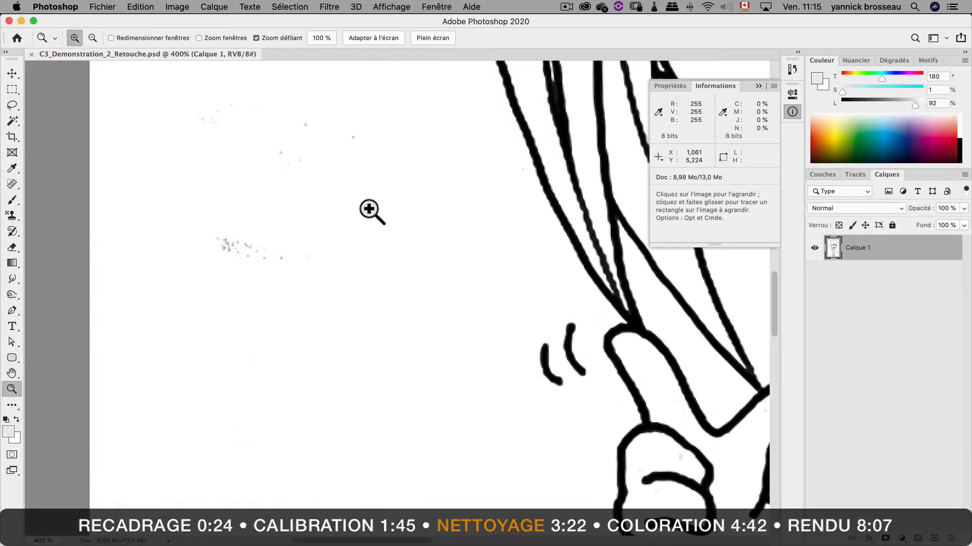
click(11, 184)
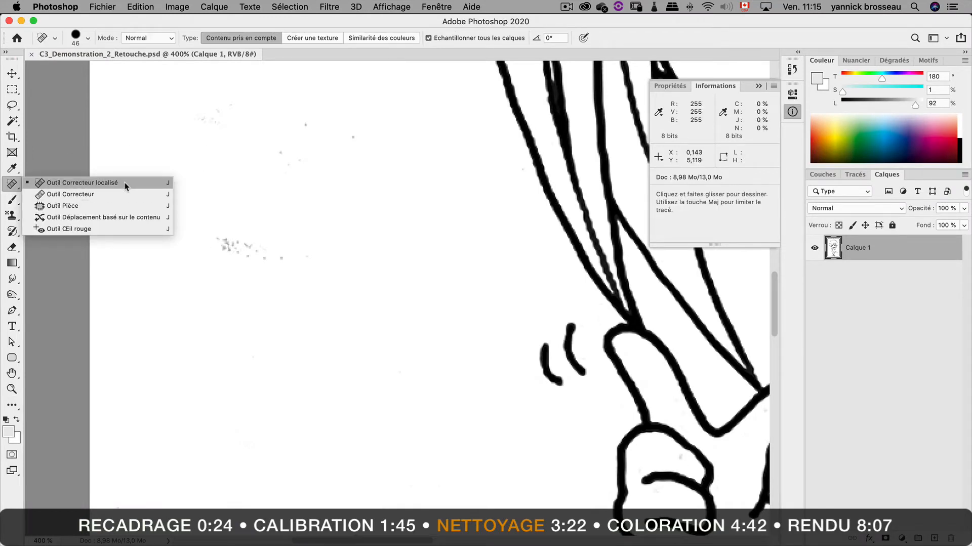
click(76, 182)
right_click(261, 185)
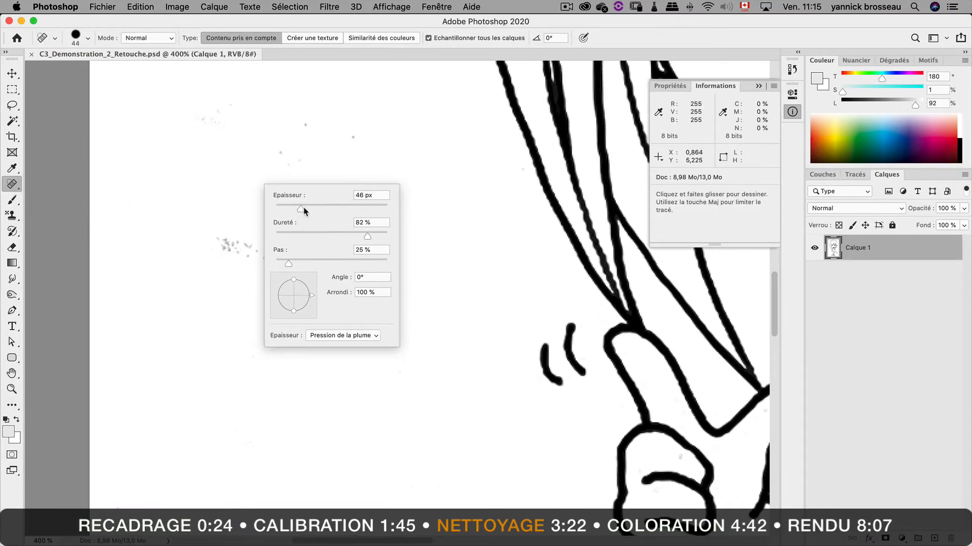
drag(304, 210, 321, 210)
drag(367, 235, 361, 234)
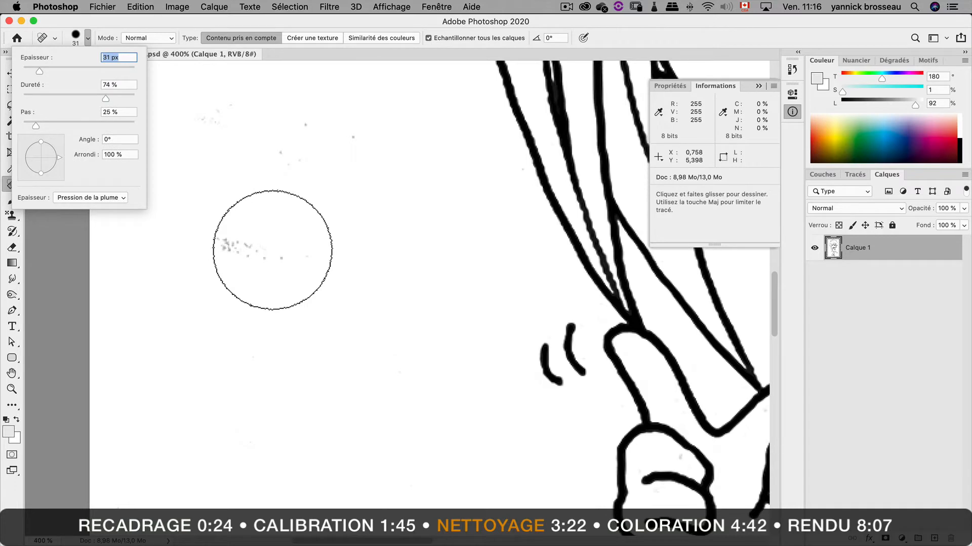
Paint over the groups of specks on the blank paper beside the hair with the Spot Healing Brush
drag(272, 250, 224, 239)
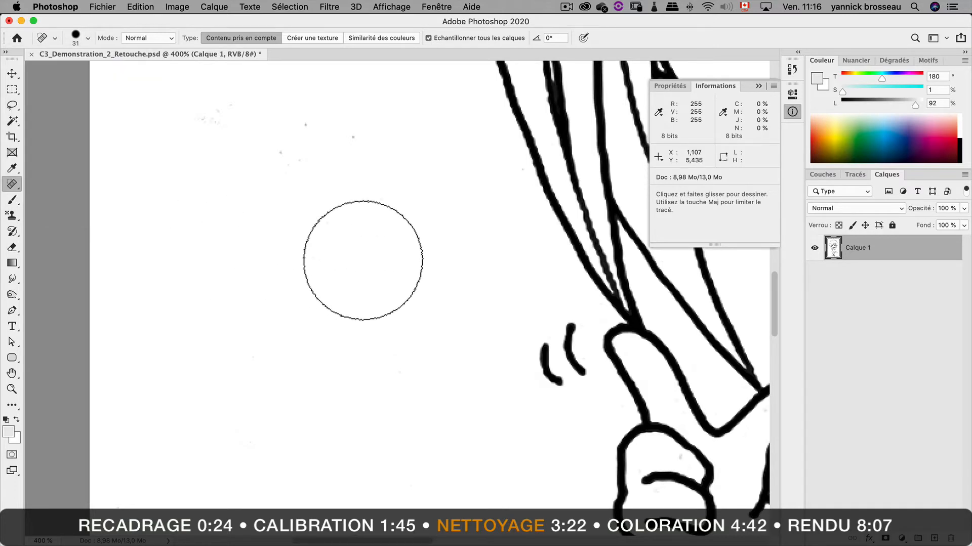
mouse_move(354, 142)
mouse_down()
mouse_move(300, 122)
mouse_move(278, 153)
mouse_move(321, 161)
mouse_move(304, 170)
mouse_up()
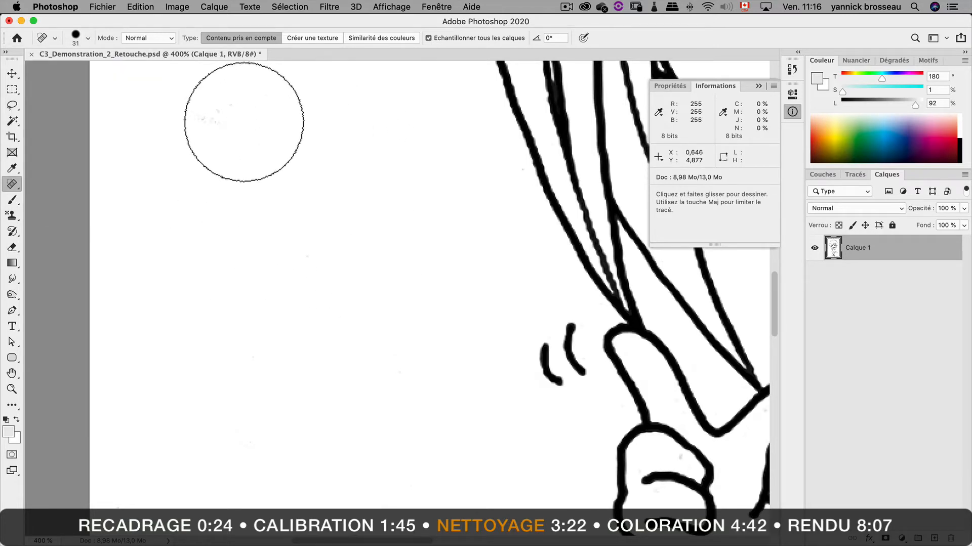
drag(205, 131, 234, 92)
Lasso the speckled blank paper between the sleeve, the piping bag and the page edge, and fill it with white as the foreground colour
key(z)
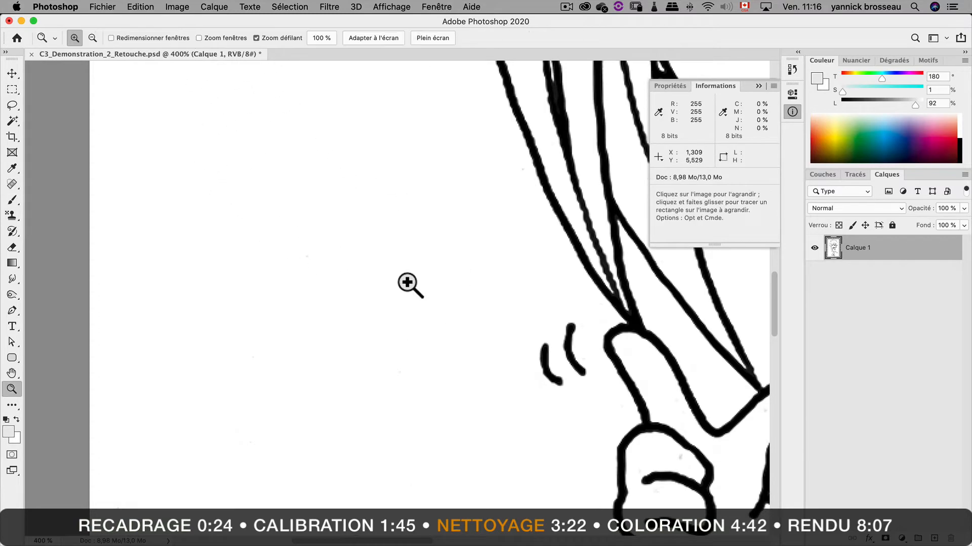
alt+click(408, 284)
alt+click(410, 285)
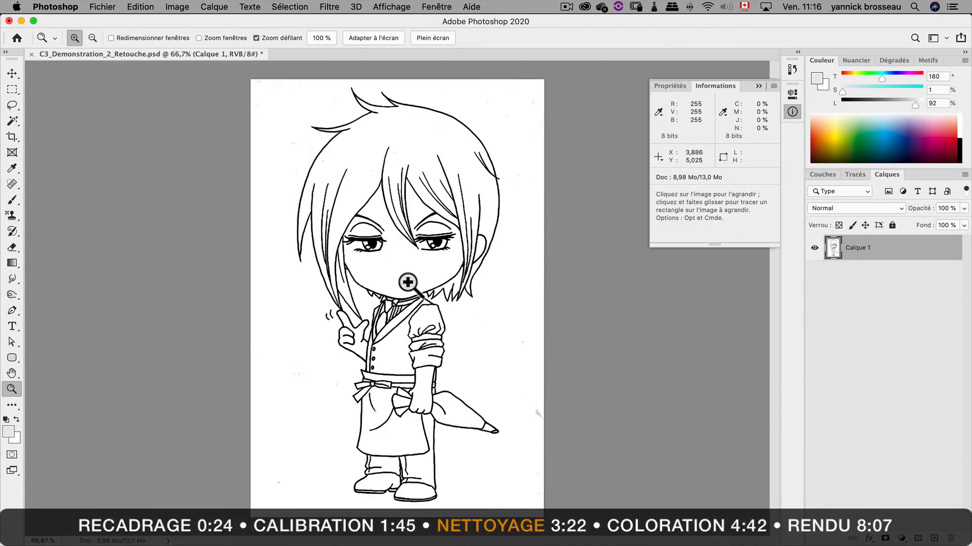
click(553, 392)
click(553, 393)
drag(514, 381, 451, 334)
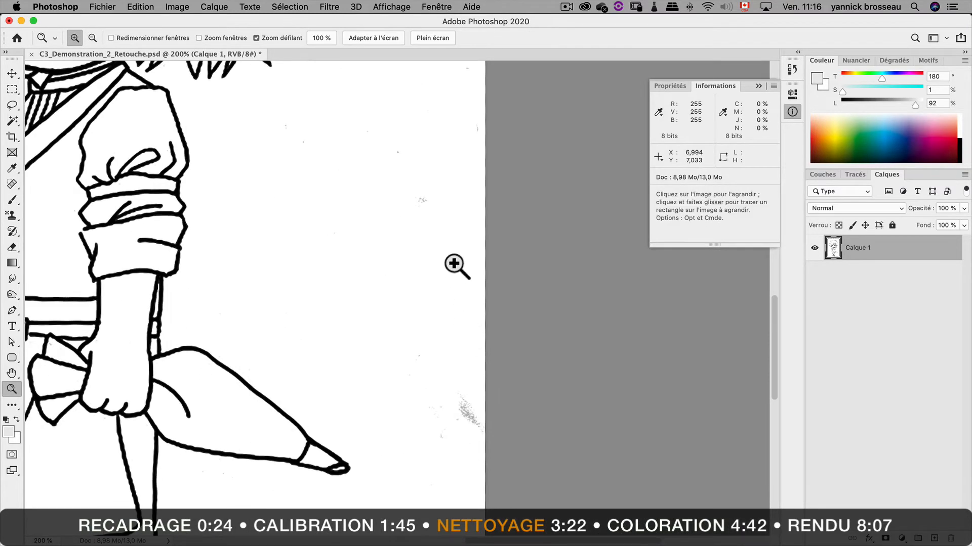
click(11, 106)
mouse_move(479, 161)
mouse_down()
mouse_move(390, 89)
mouse_move(302, 118)
mouse_move(219, 232)
mouse_move(294, 348)
mouse_move(376, 434)
mouse_move(485, 469)
mouse_move(557, 347)
mouse_move(539, 182)
mouse_move(503, 92)
mouse_move(426, 65)
mouse_move(341, 83)
mouse_move(297, 164)
mouse_move(318, 223)
mouse_up()
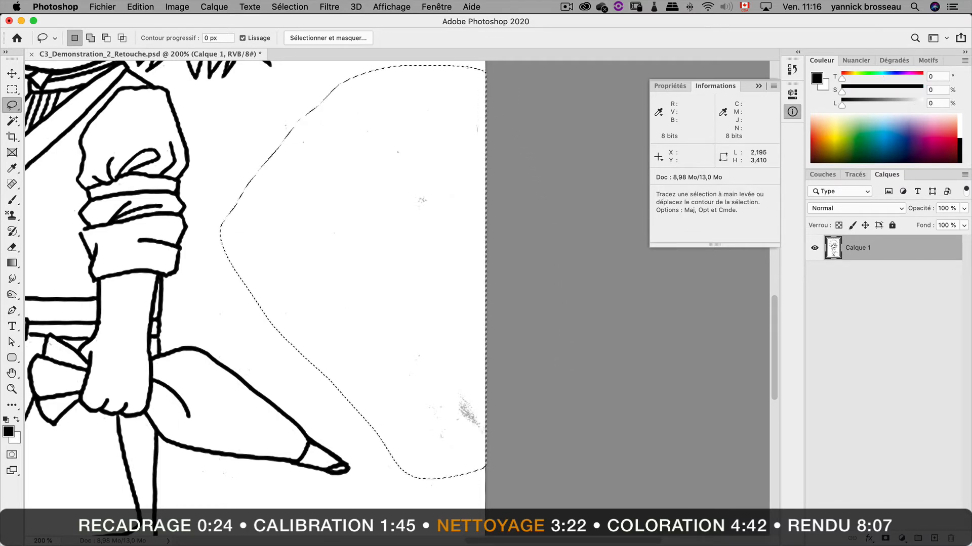
click(7, 420)
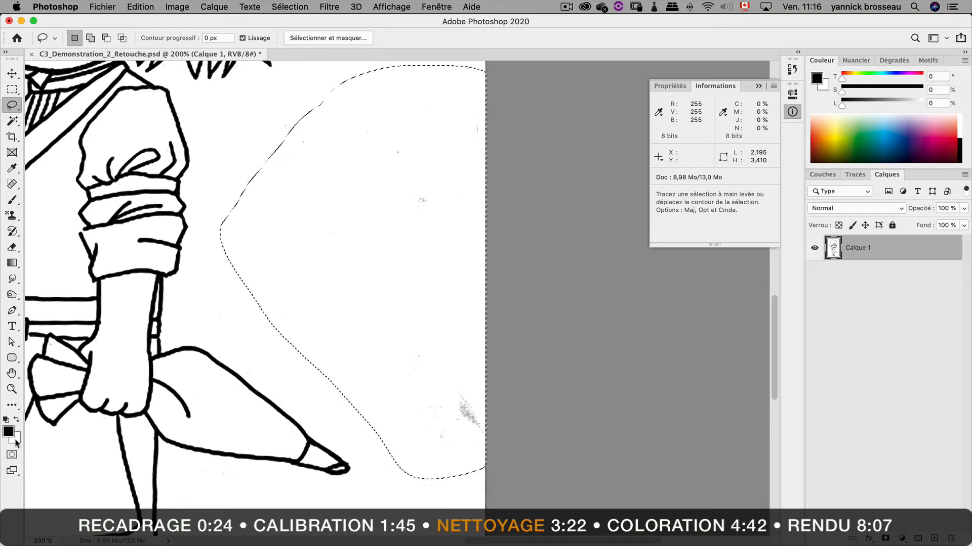
click(17, 420)
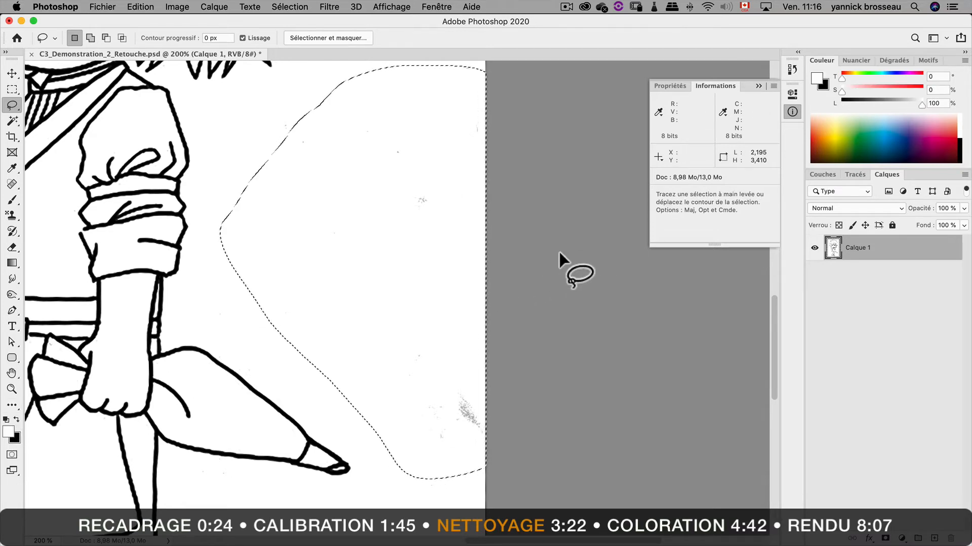
key(alt)
key(alt+BackSpace)
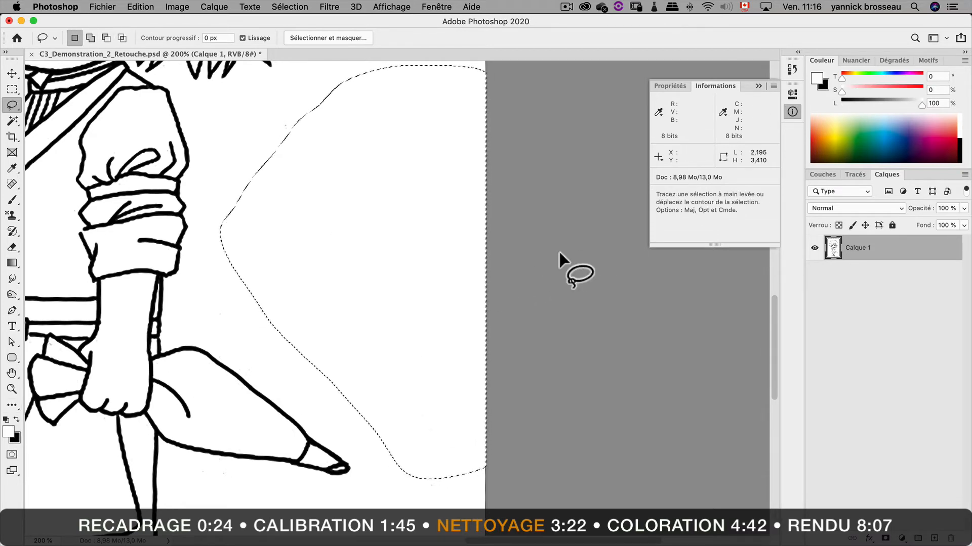
Deselect the whitened paper area beside the sleeve and piping bag
key(super+d)
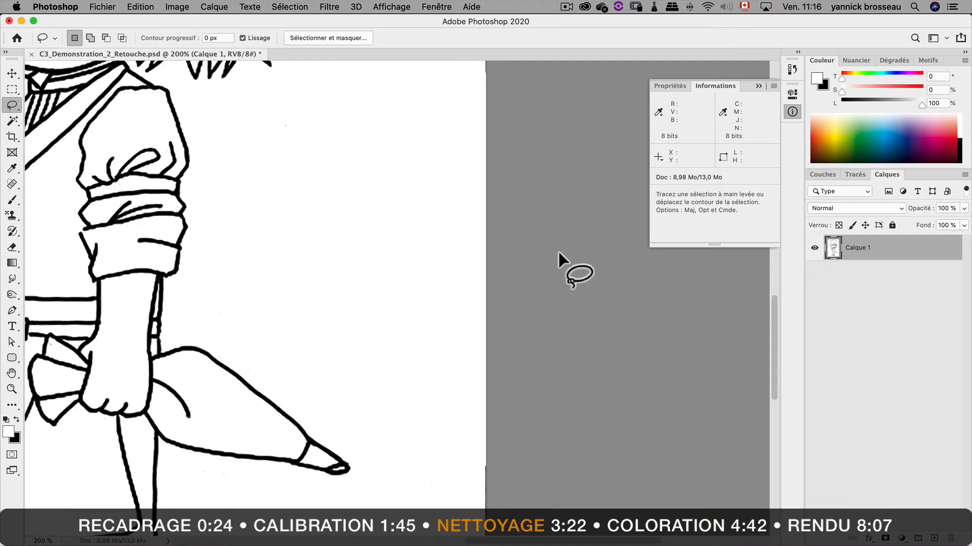
key(space)
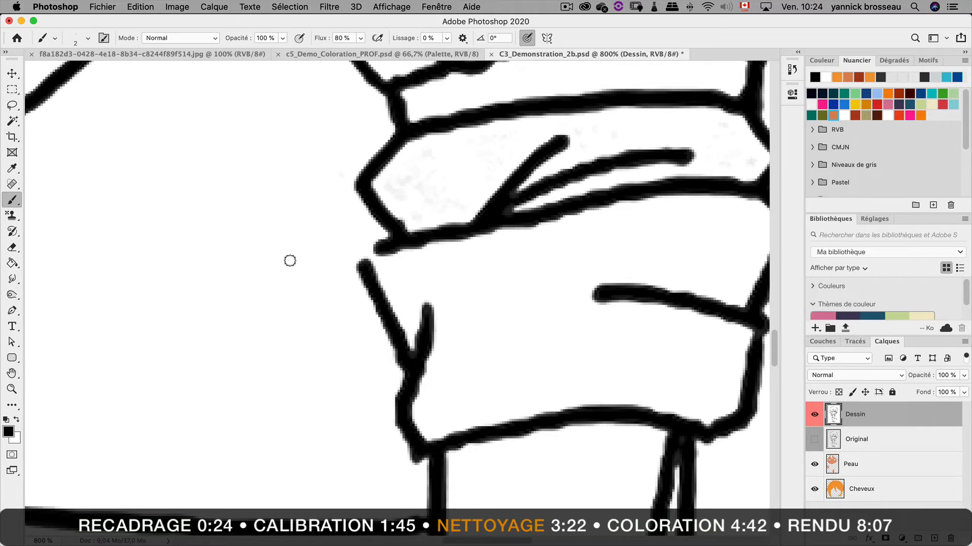
Enlarge the black brush slightly and bridge the gap in the outer outline of the rolled sleeve
right_click(309, 263)
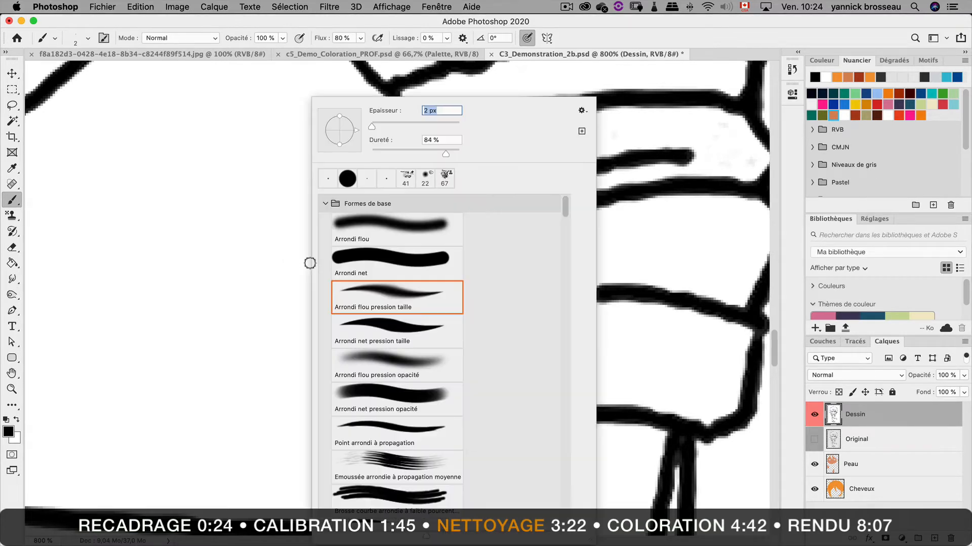
mouse_move(372, 126)
mouse_down()
mouse_move(389, 126)
mouse_move(374, 127)
mouse_up()
key(Return)
mouse_move(366, 259)
mouse_down()
mouse_move(387, 253)
mouse_move(369, 264)
mouse_move(377, 256)
mouse_up()
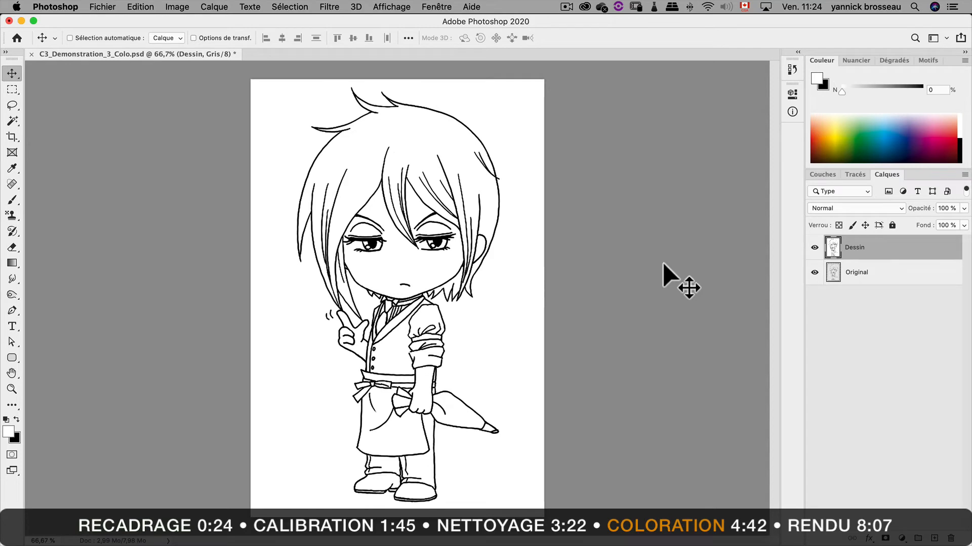
Convert the image to RGB colour mode (Couleurs RVB) without merging the layers
click(177, 6)
mouse_move(186, 23)
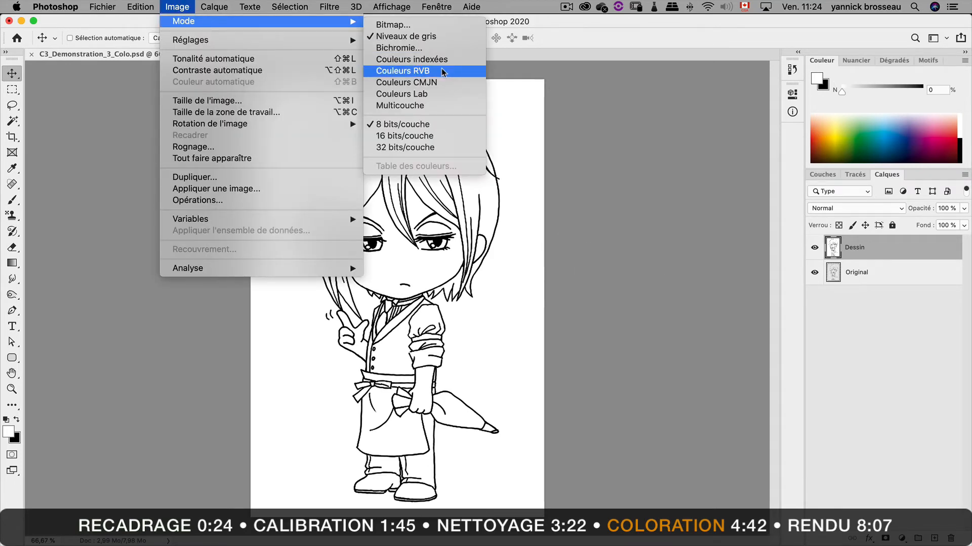
click(443, 71)
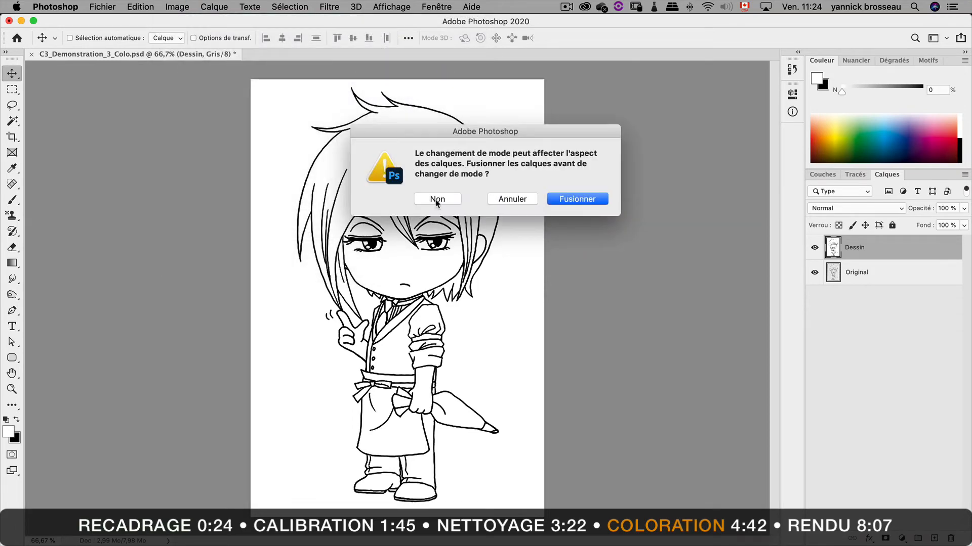
click(449, 201)
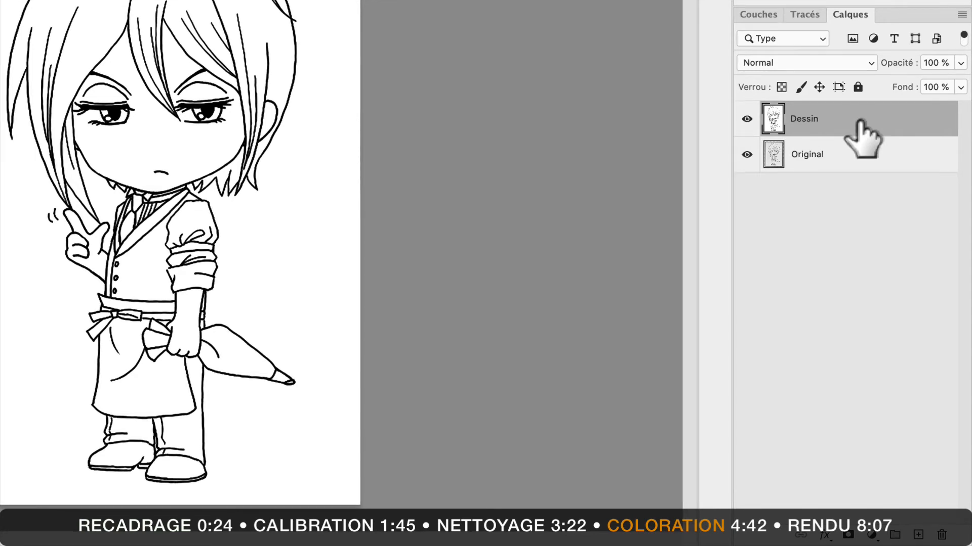
Give the Dessin layer the Produit blend mode and a full lock, with the Original layer hidden
click(843, 60)
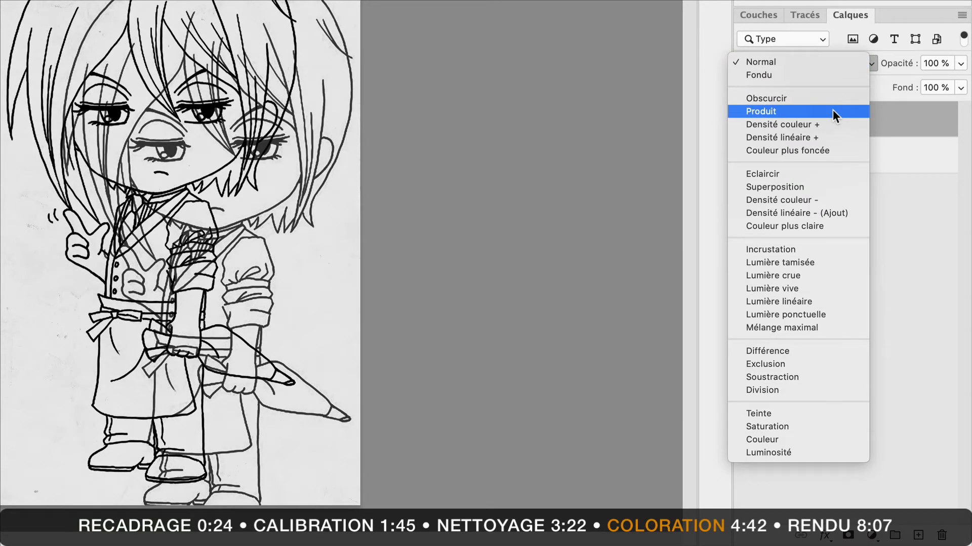
click(833, 109)
click(746, 155)
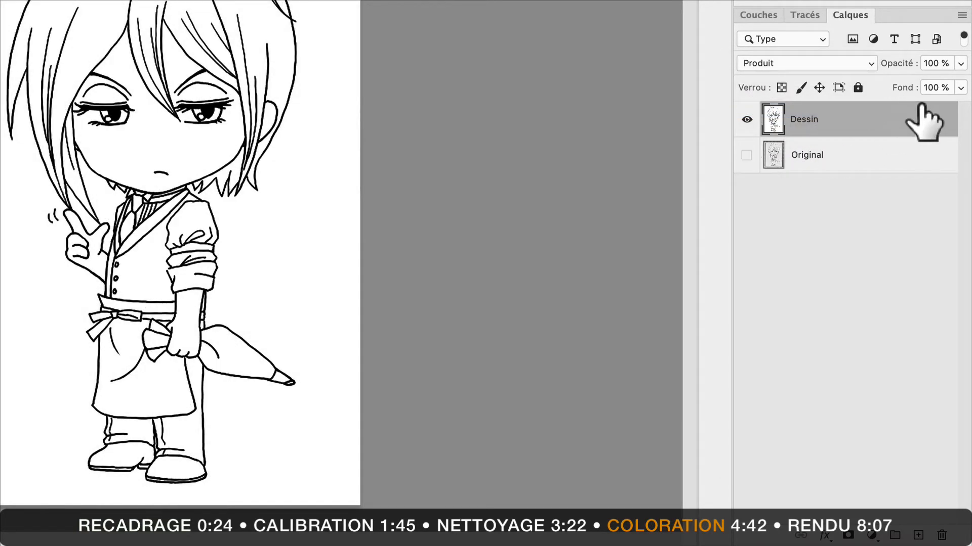
click(857, 87)
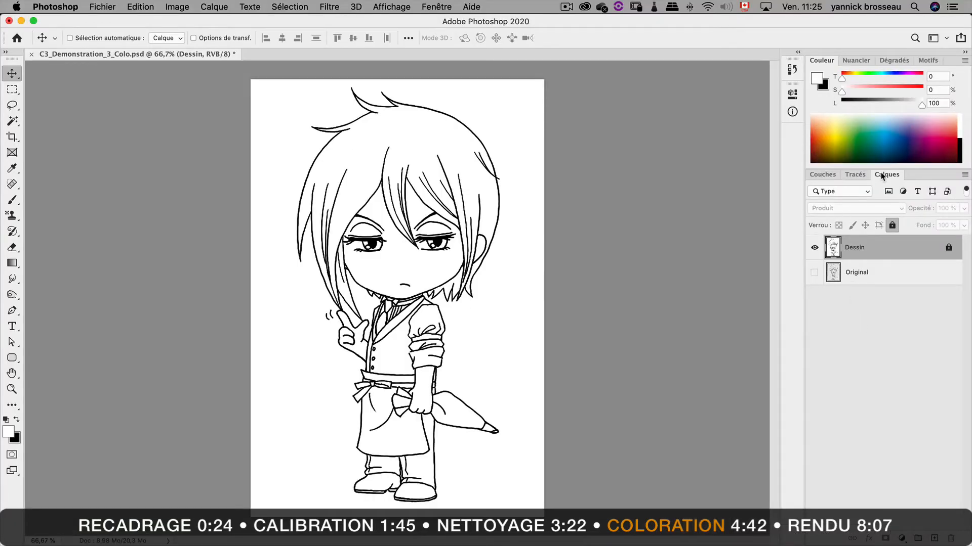
Add a new layer named Cheveux and place it directly beneath the Dessin layer
drag(883, 177, 581, 75)
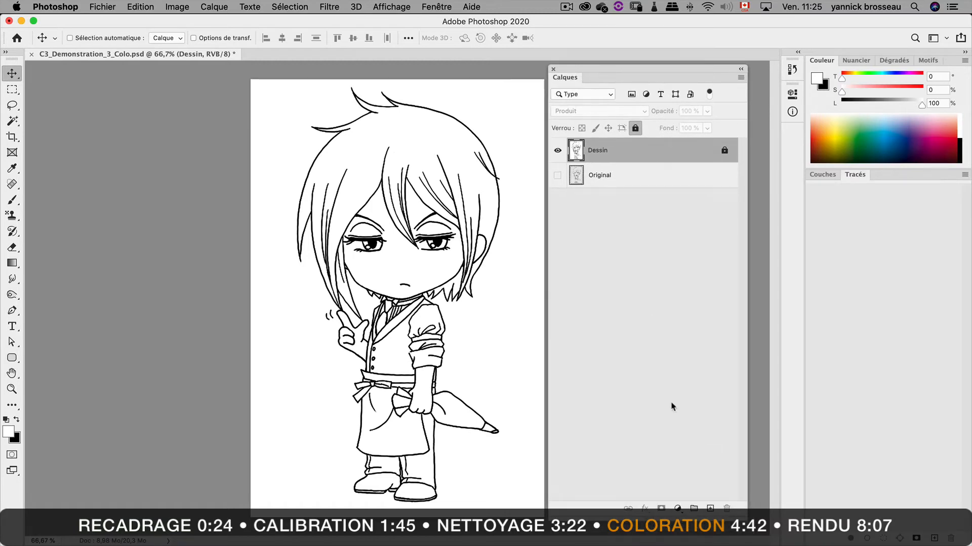
click(710, 508)
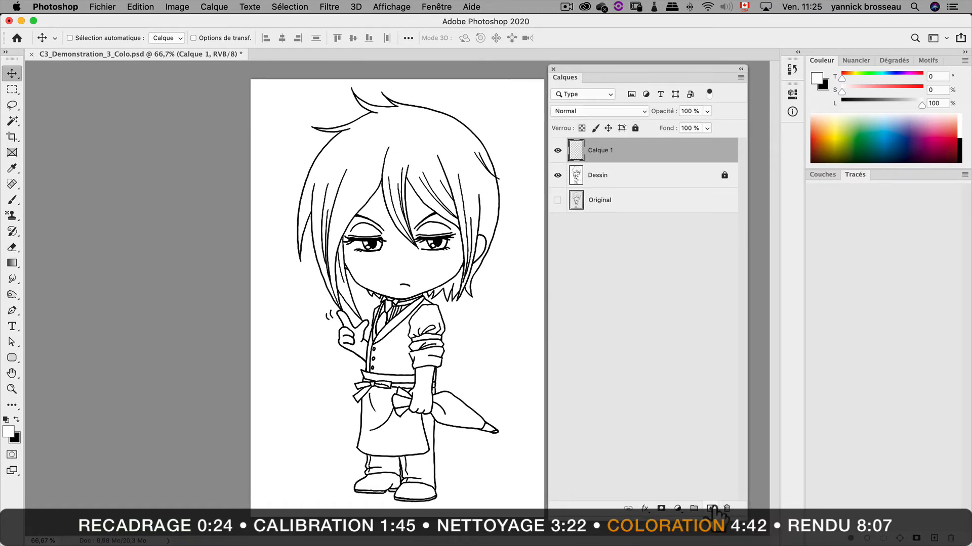
double_click(601, 151)
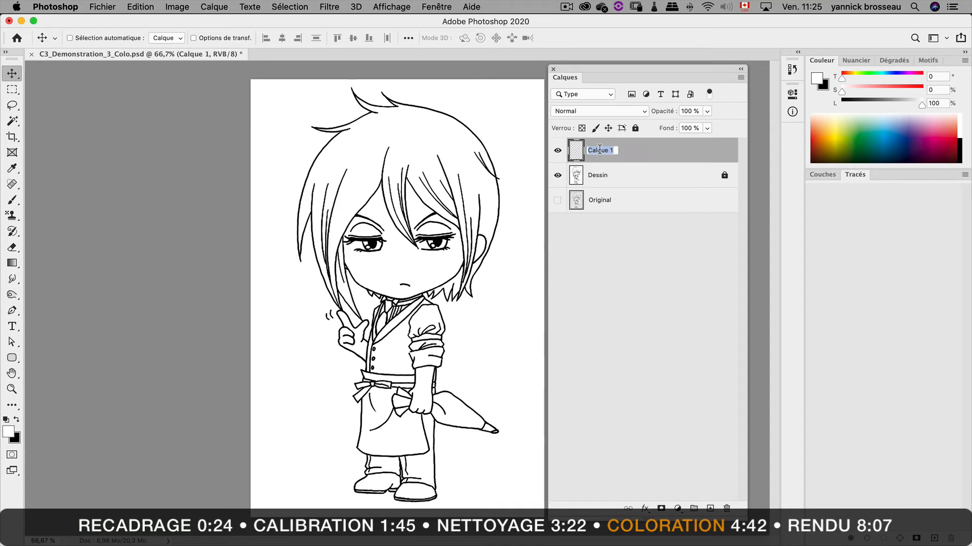
text(Cheveux)
key(Return)
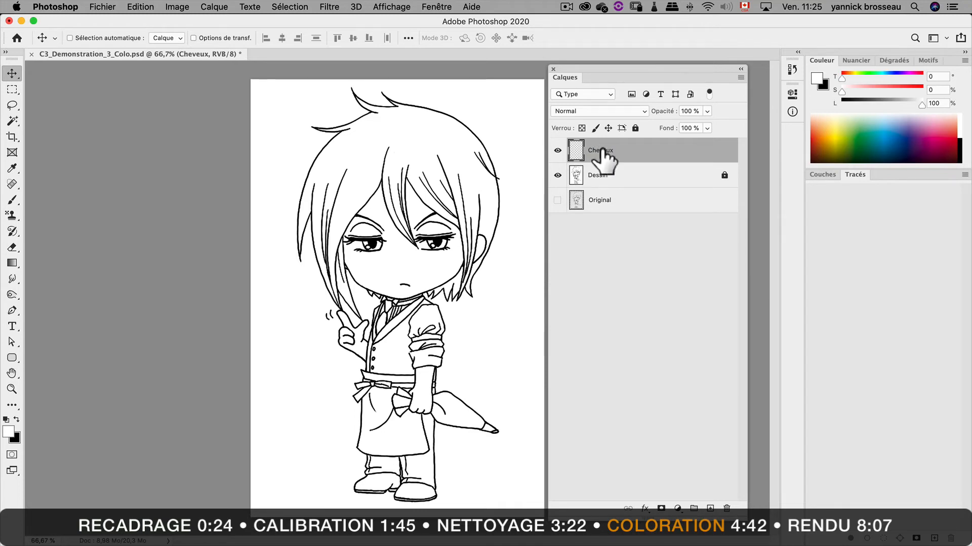
drag(630, 158, 635, 193)
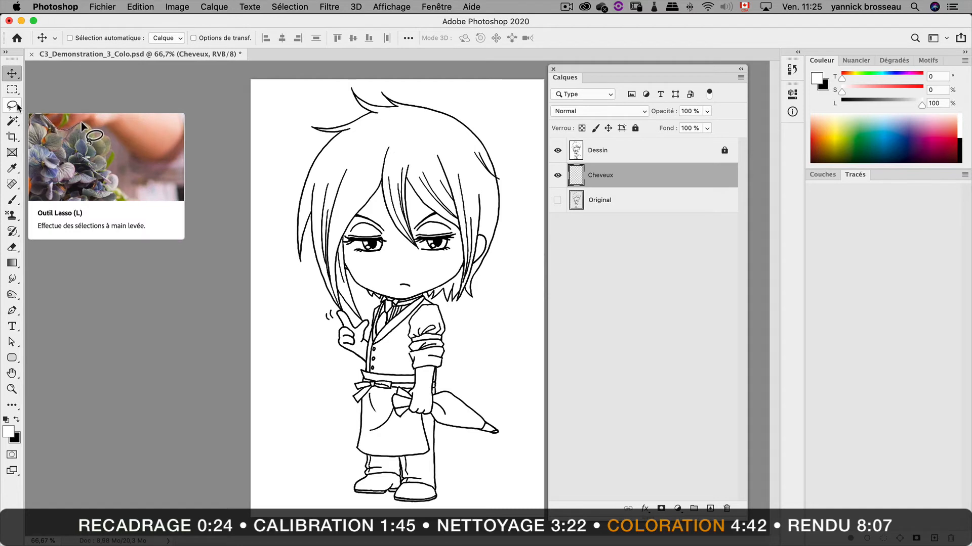
Select the hair area with the Magic Wand and expand the selection by 2 pixels so it reaches under the outlines
click(12, 121)
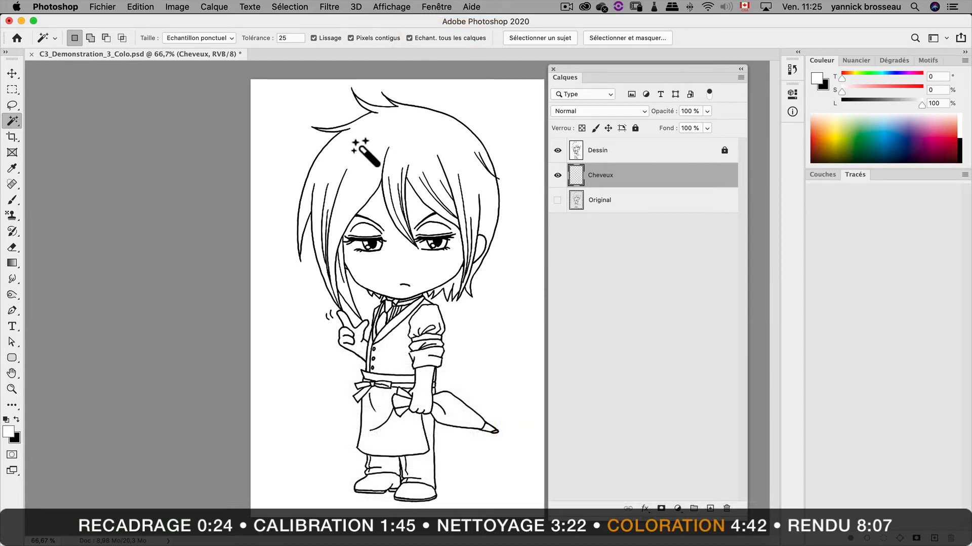
click(355, 144)
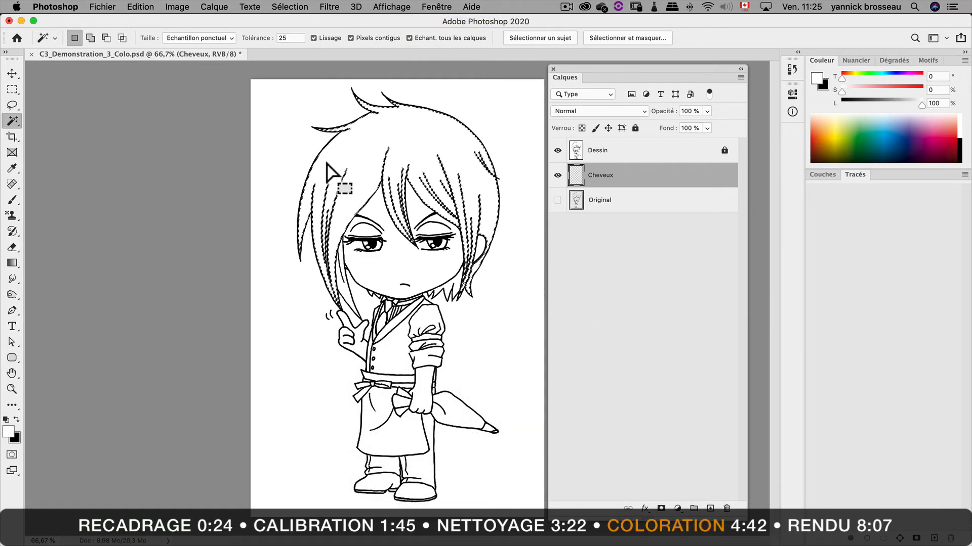
key(z)
drag(317, 173, 317, 175)
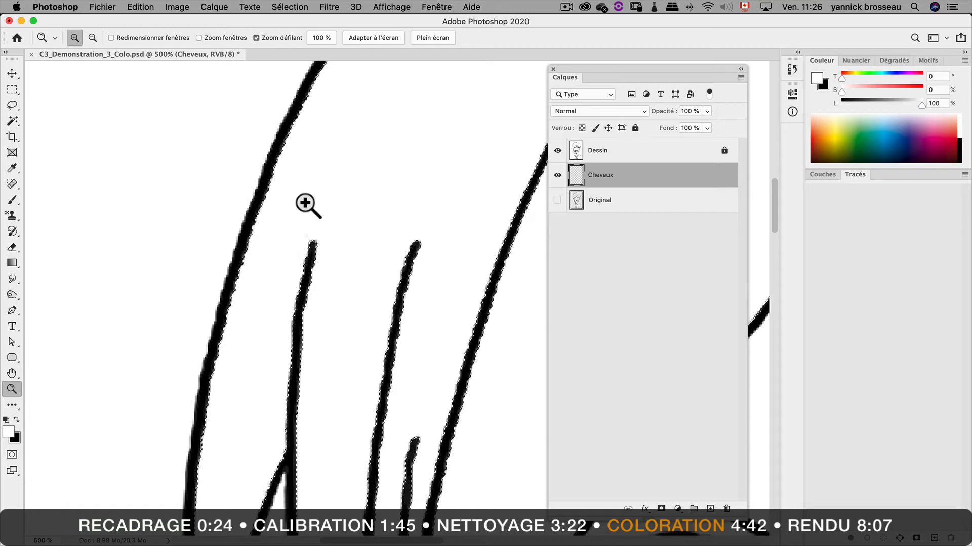
click(290, 7)
mouse_move(320, 181)
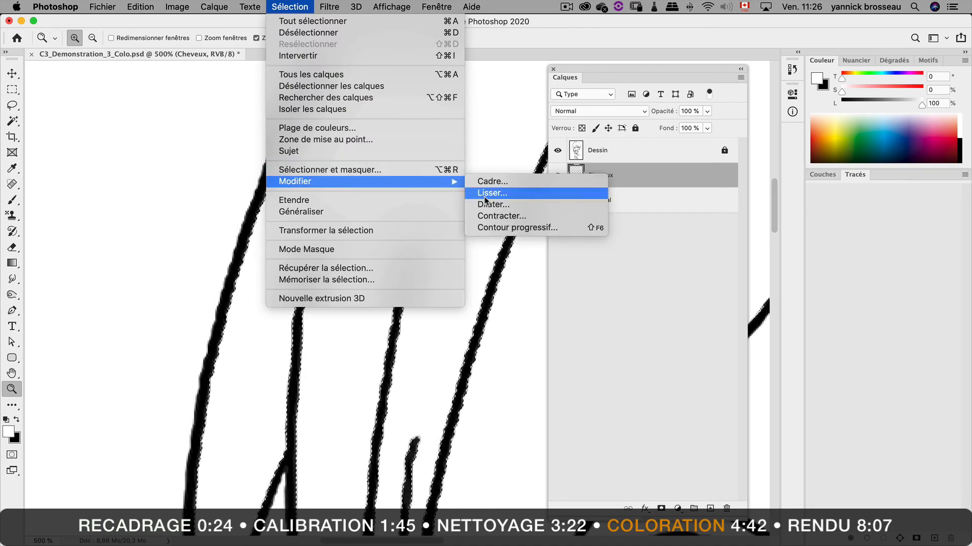
click(533, 206)
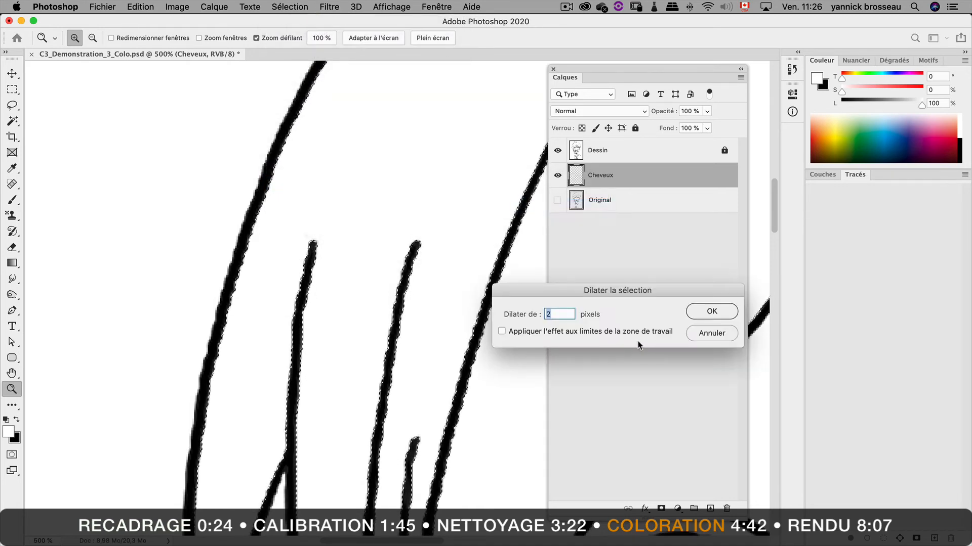
click(712, 311)
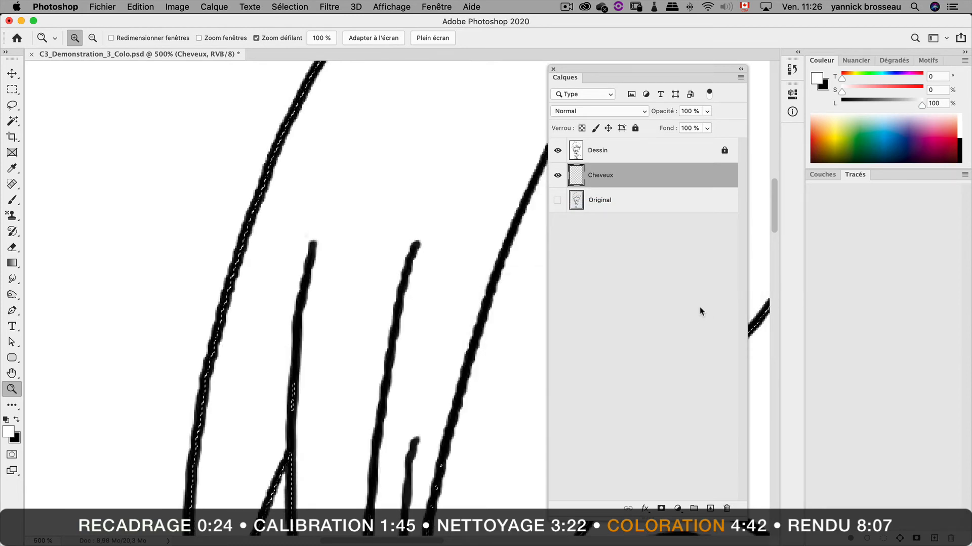
Choose an orange foreground colour with hue 35°, saturation 93 % and brightness 80 %, and fill the hair selection with it
drag(824, 146, 822, 145)
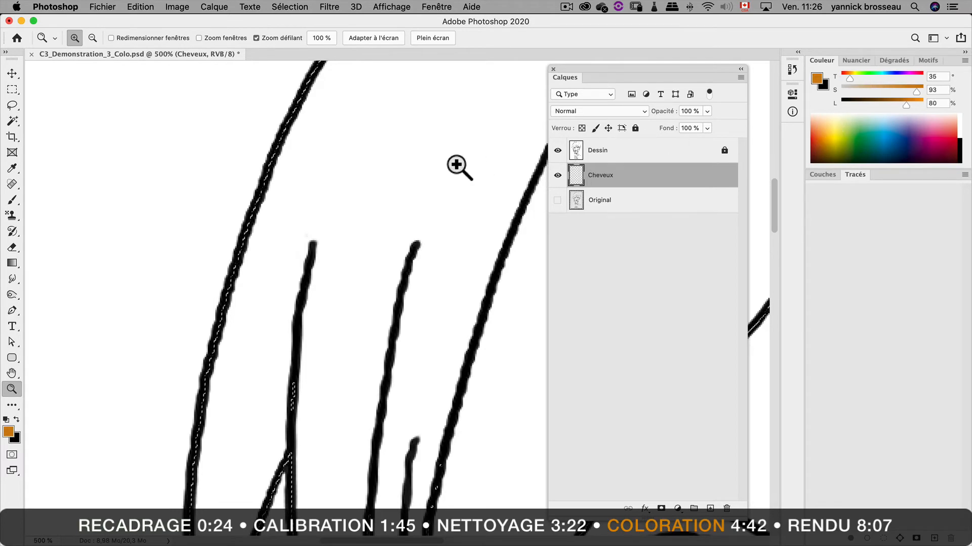
key(alt+BackSpace)
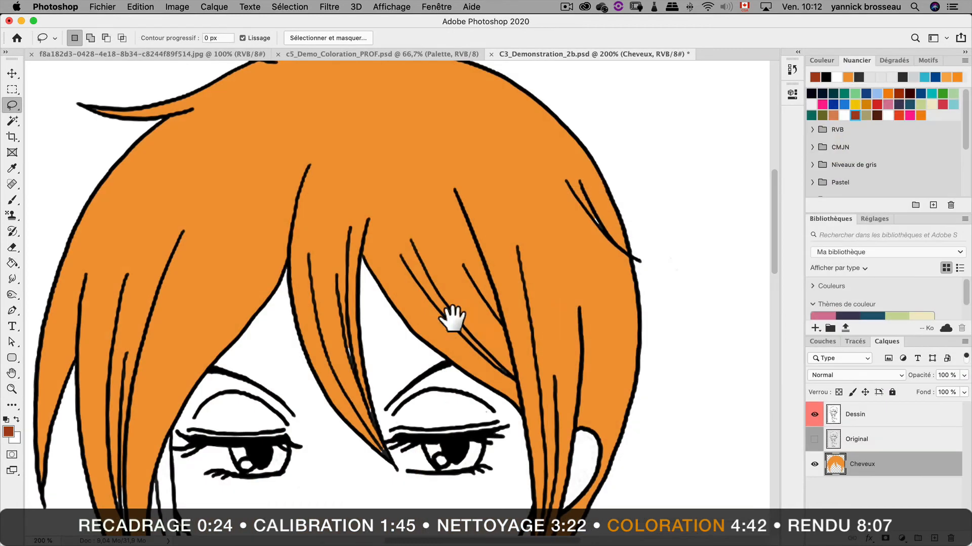
Lasso the small gap where the short strands cross near the hair's outer edge, fill it with the sampled hair orange and deselect
mouse_move(451, 319)
mouse_down()
mouse_move(451, 288)
mouse_move(513, 215)
mouse_move(448, 294)
mouse_up()
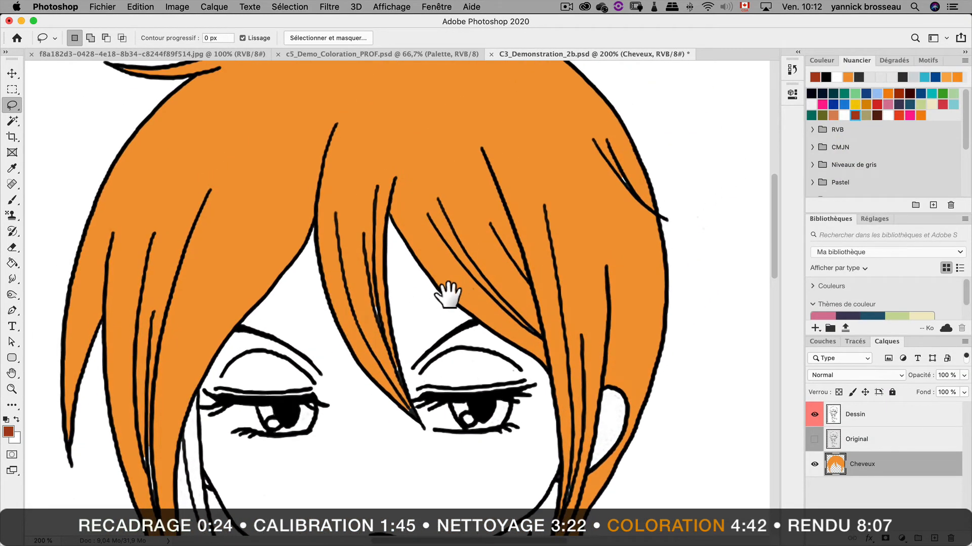
mouse_move(630, 169)
mouse_down()
mouse_move(601, 178)
mouse_move(609, 198)
mouse_move(634, 198)
mouse_move(627, 165)
mouse_up()
key(i)
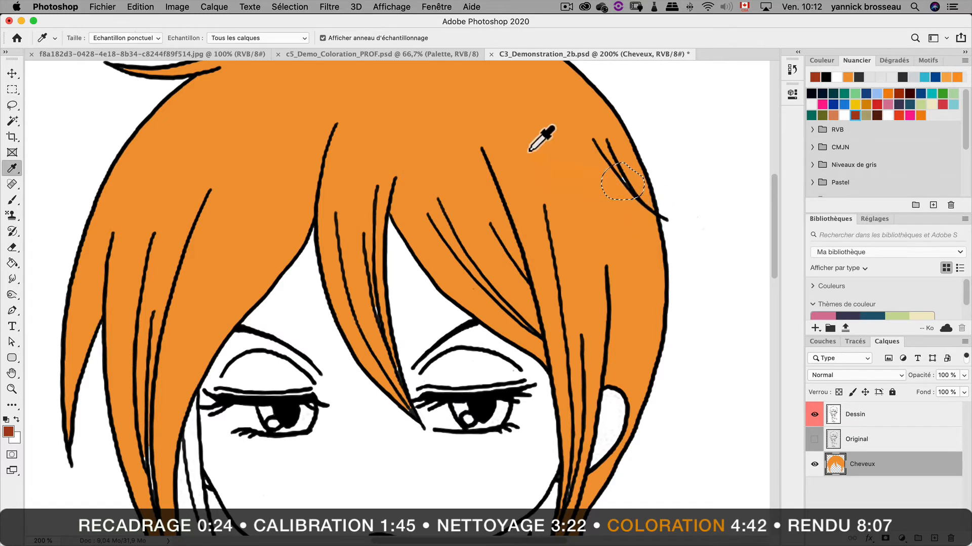
click(533, 139)
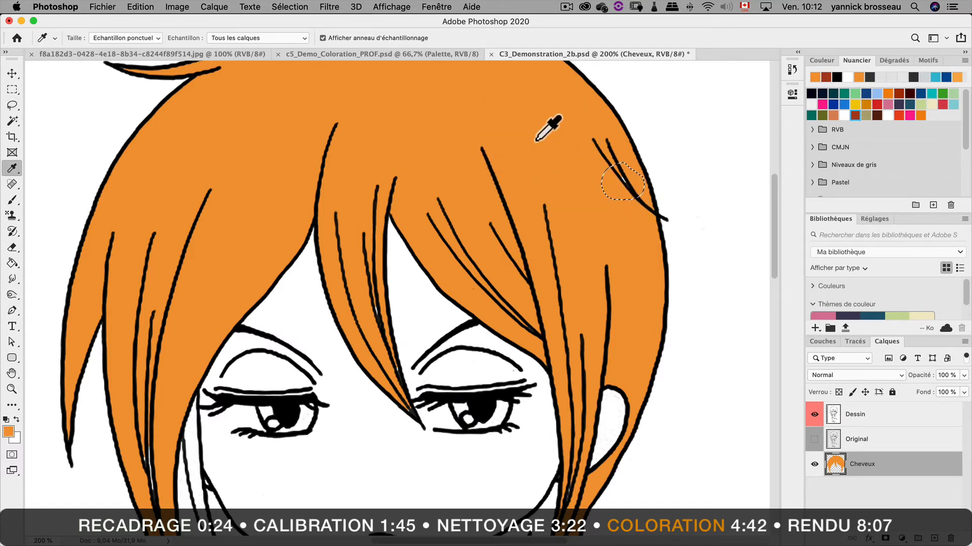
key(alt+BackSpace)
key(ctrl+d)
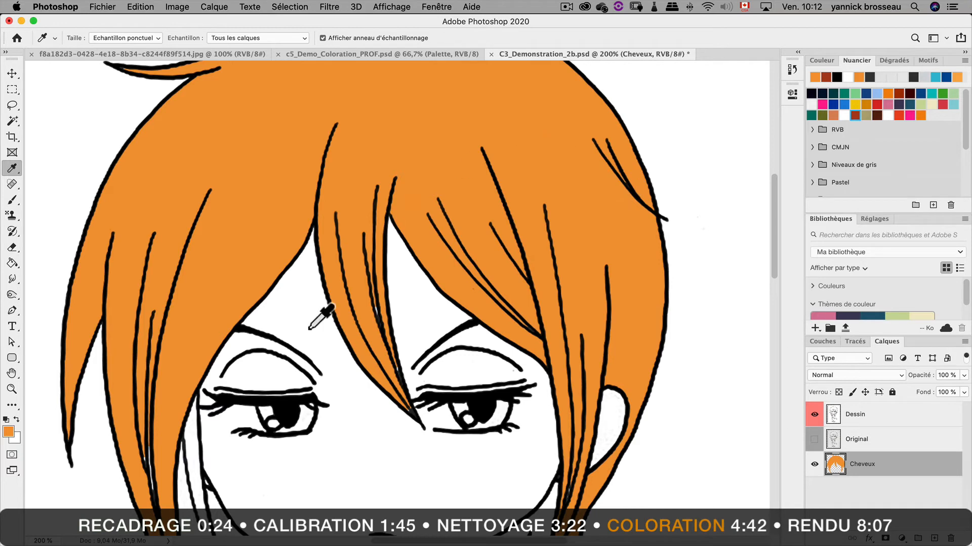
Lasso the narrow gaps where the long side strands converge beside the face
key(l)
mouse_move(158, 438)
mouse_down()
mouse_move(131, 445)
mouse_move(131, 486)
mouse_move(163, 485)
mouse_up()
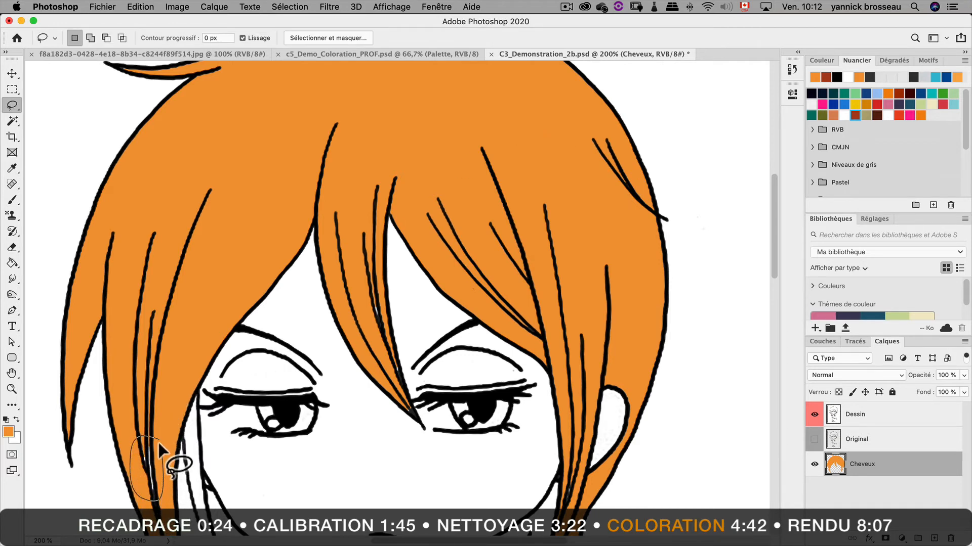
drag(158, 442, 158, 442)
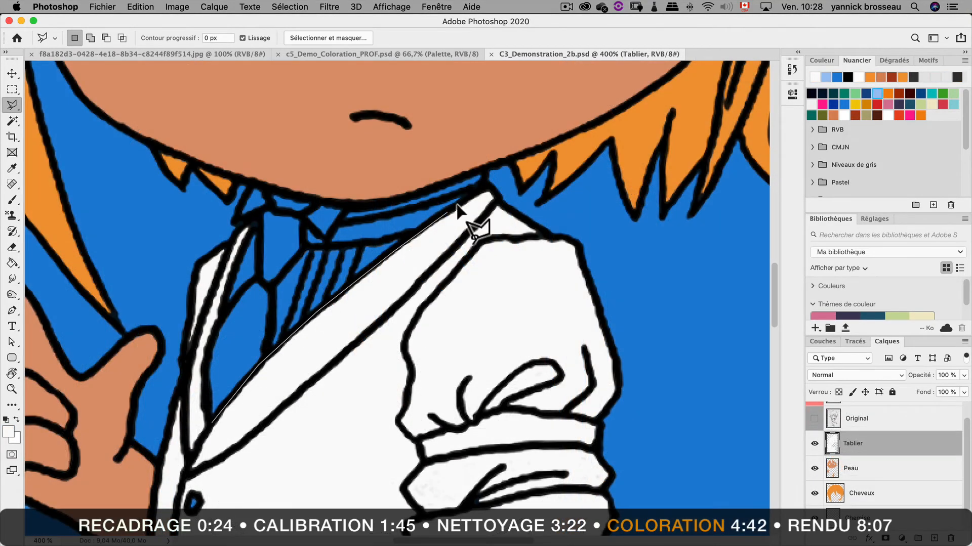
Outline the shirt and tie opening between the lapels and chin with the Polygonal Lasso and fill it with the light blue swatch
click(482, 191)
click(484, 170)
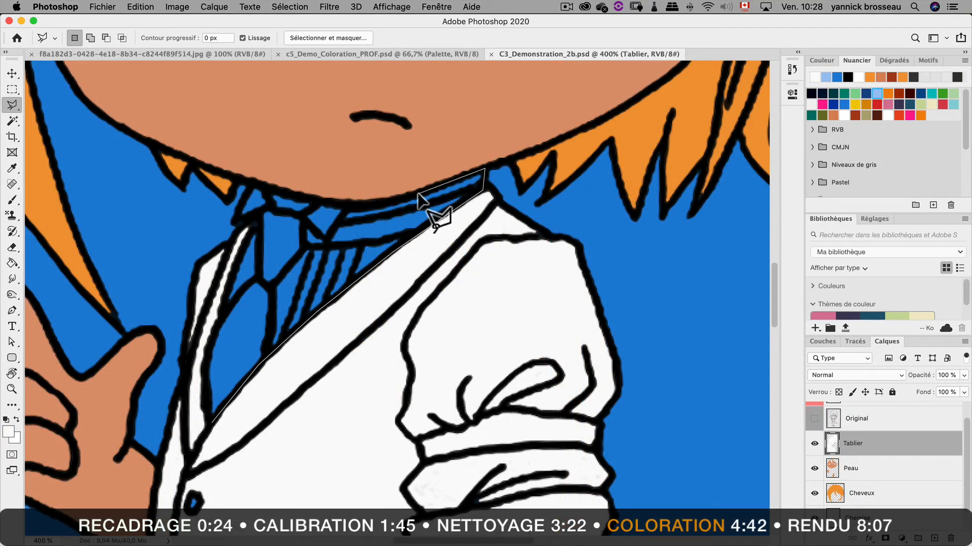
click(418, 194)
click(361, 205)
click(249, 181)
click(234, 218)
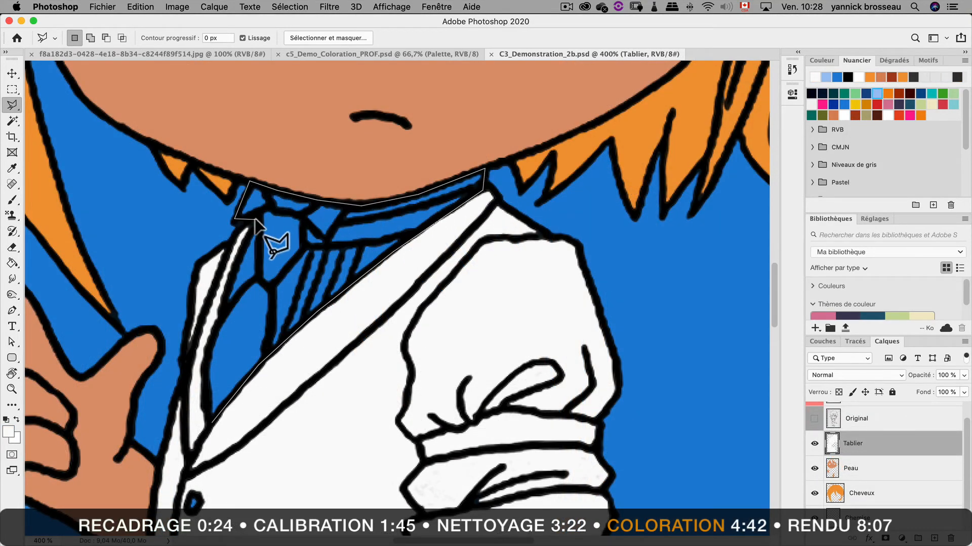
click(256, 220)
click(205, 375)
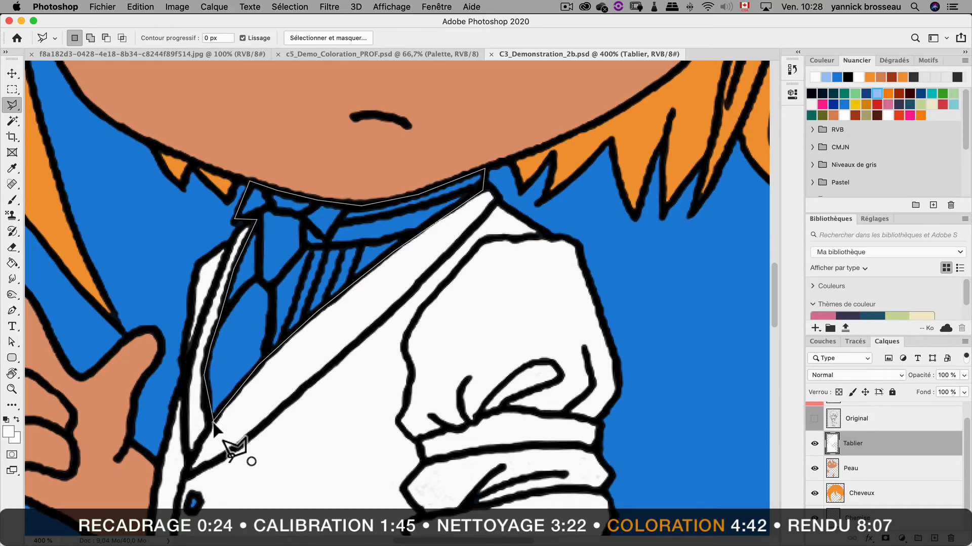
double_click(213, 422)
click(878, 93)
key(alt+BackSpace)
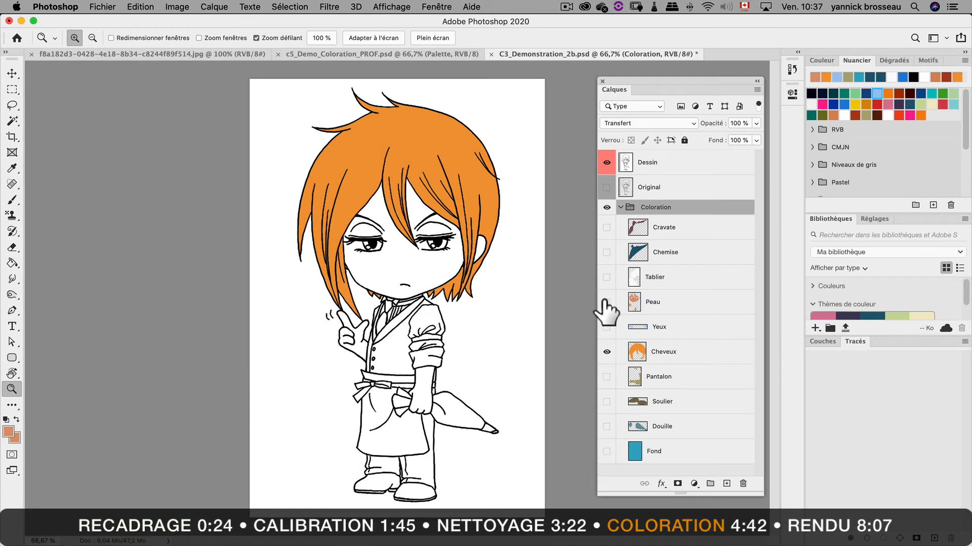
Show the Peau, Pantalon, Soulier, Douille, Yeux, Chemise, Cravate, Fond and Tablier layers of the Coloration group
click(607, 302)
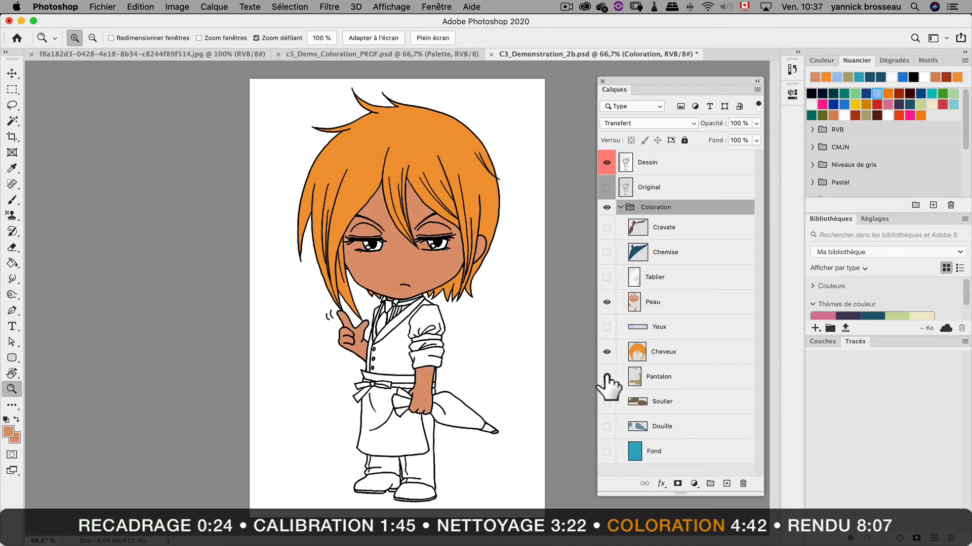
click(606, 376)
click(607, 401)
click(606, 427)
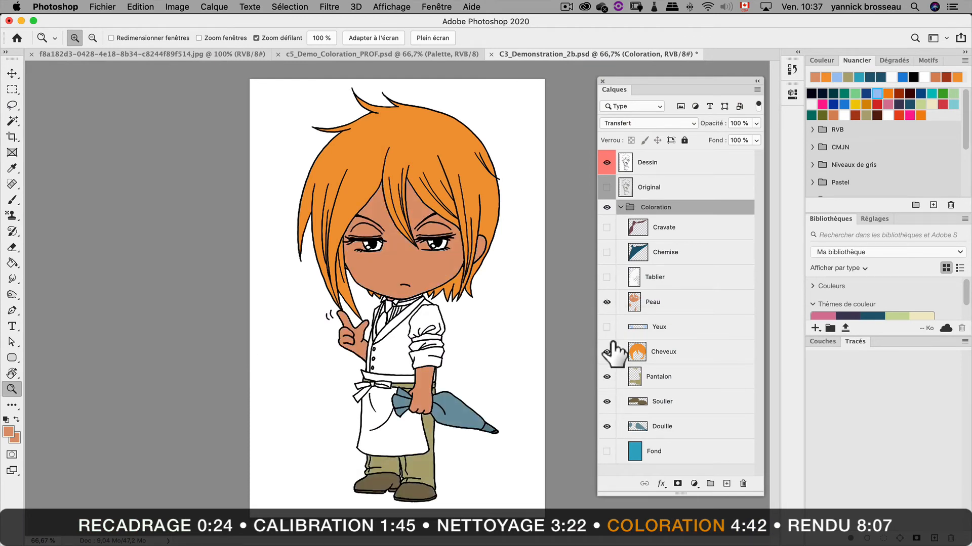
click(607, 327)
click(606, 252)
click(606, 227)
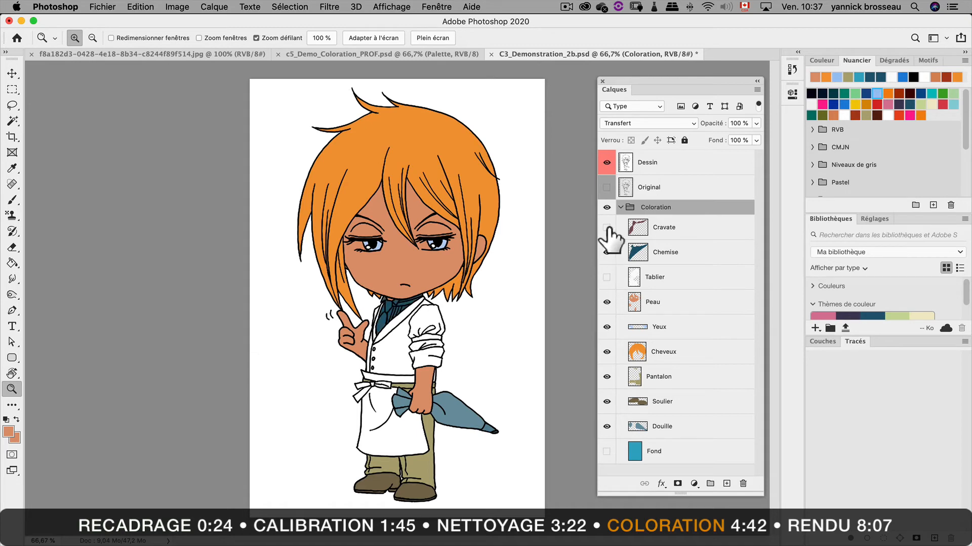
click(606, 451)
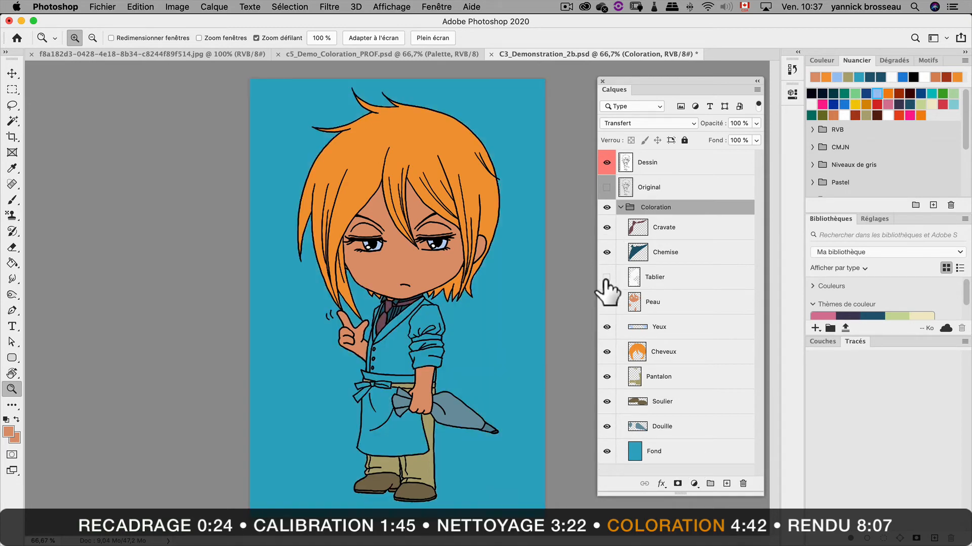
click(606, 277)
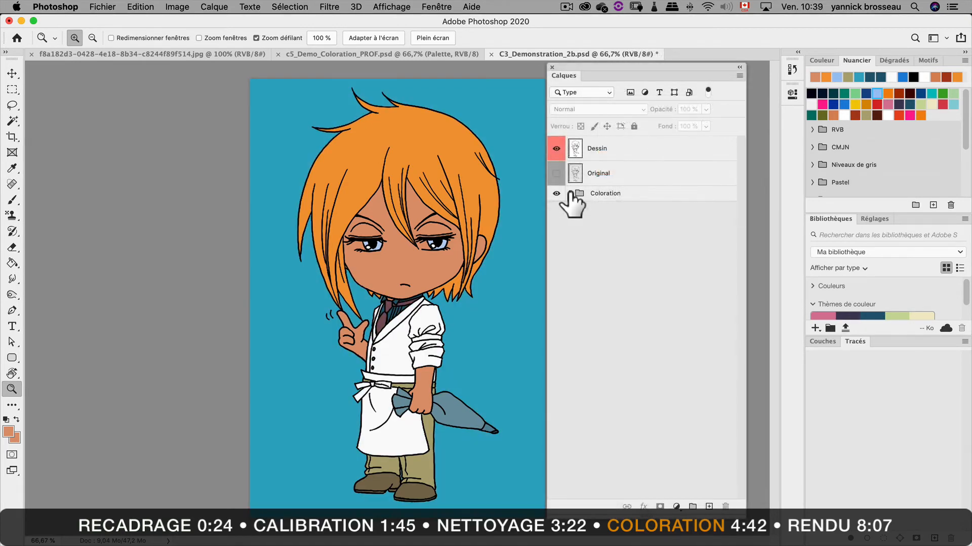
Adjust the Peau layer inside the Tête group with Hue/Saturation to hue -12, saturation about -10 and lightness +21
click(571, 194)
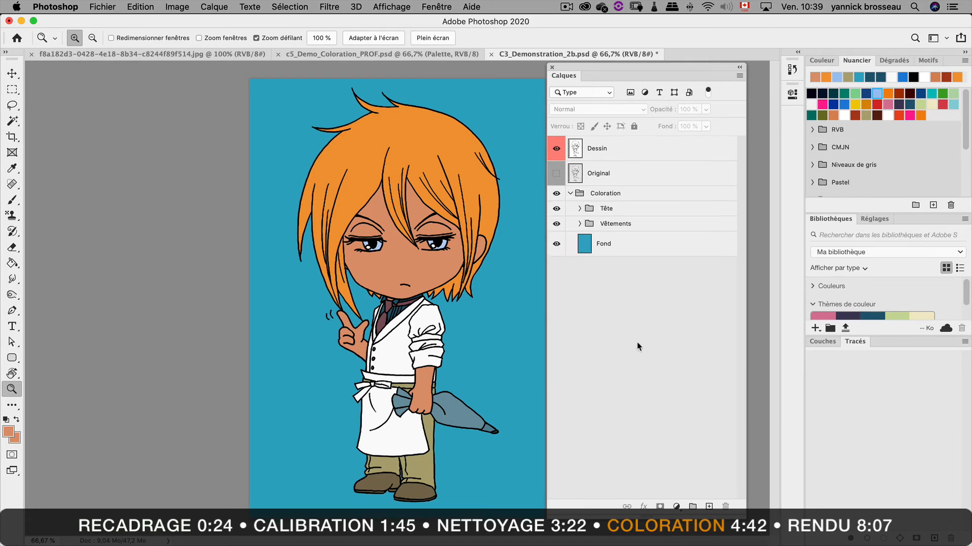
click(580, 208)
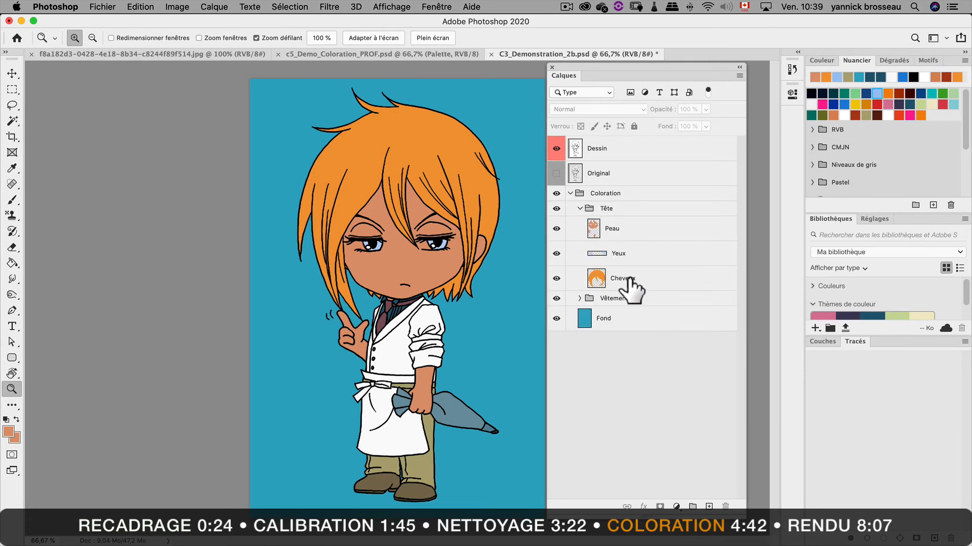
click(637, 233)
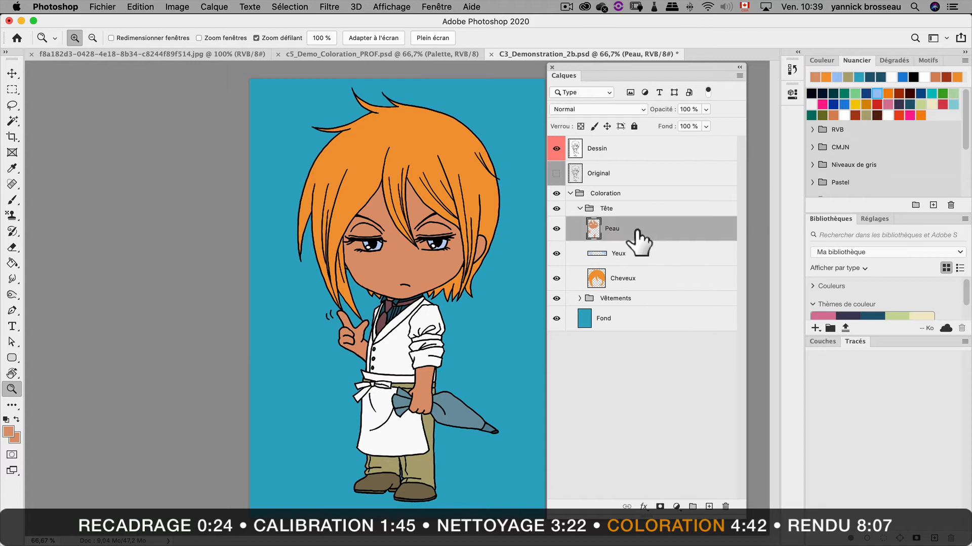
click(177, 6)
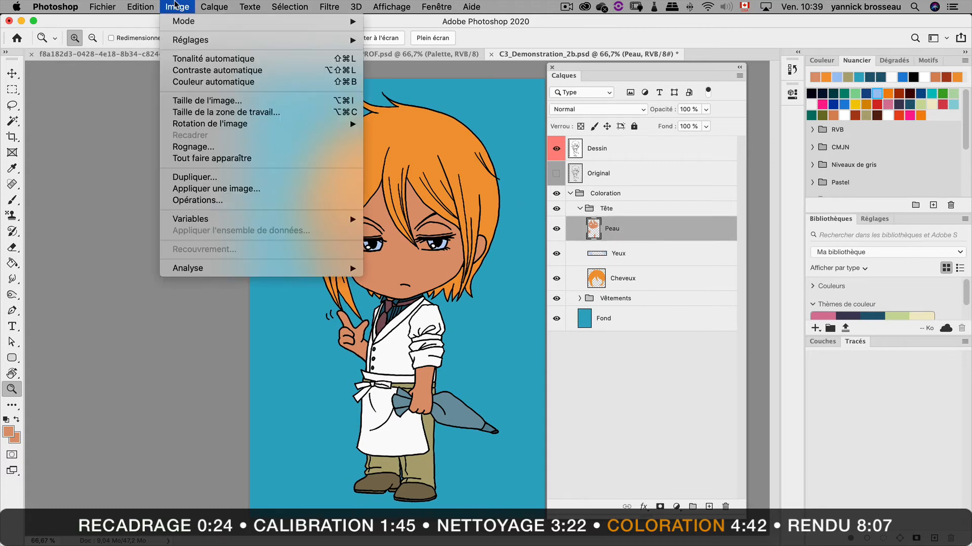
mouse_move(197, 41)
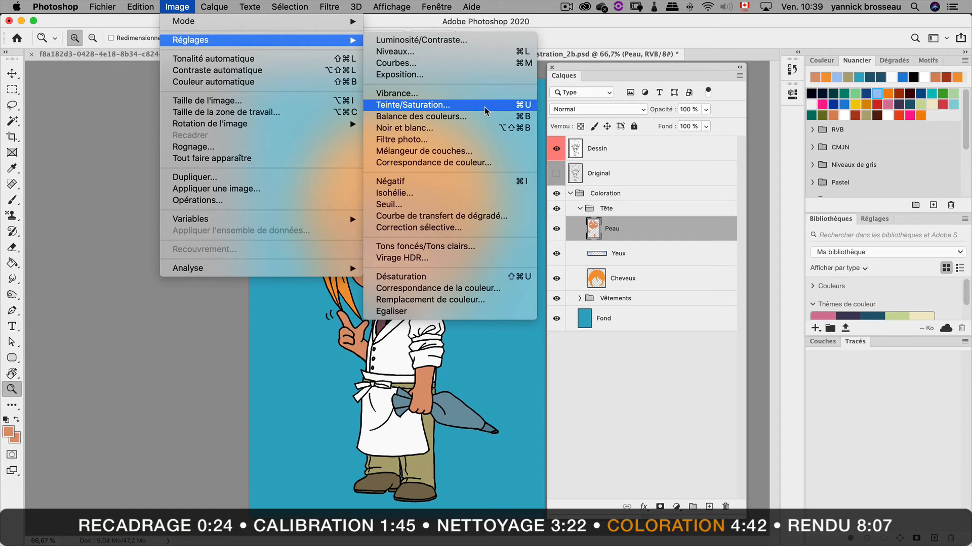
click(484, 107)
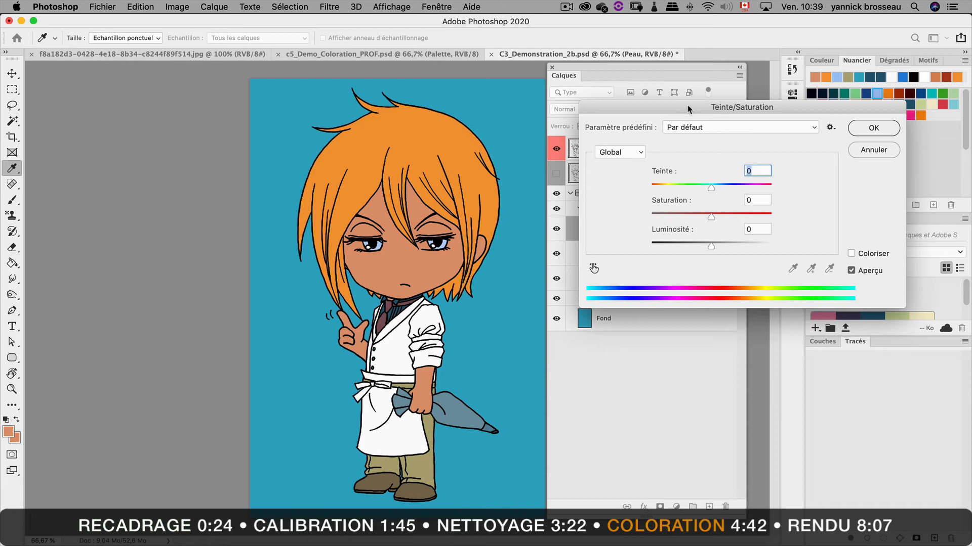
drag(711, 187, 724, 245)
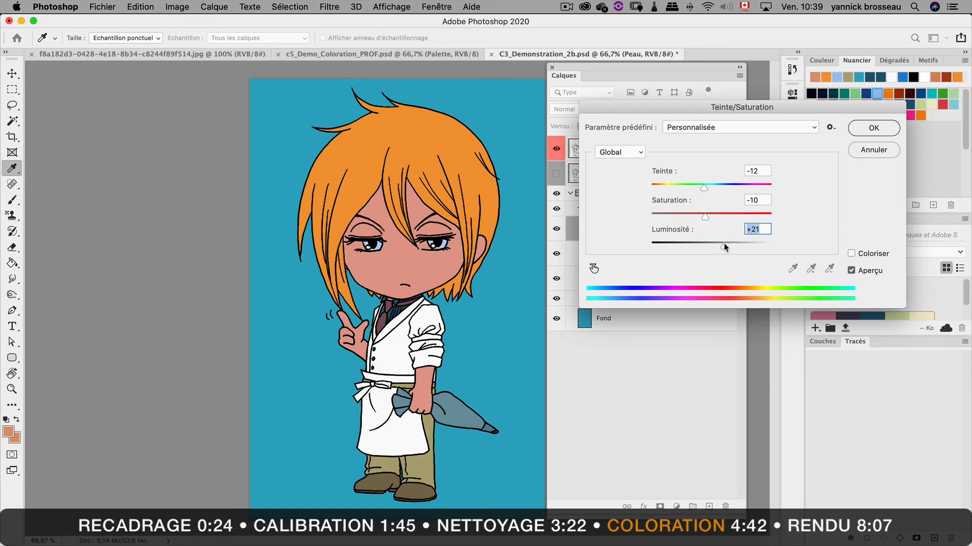
drag(704, 216, 705, 218)
click(862, 130)
key(z)
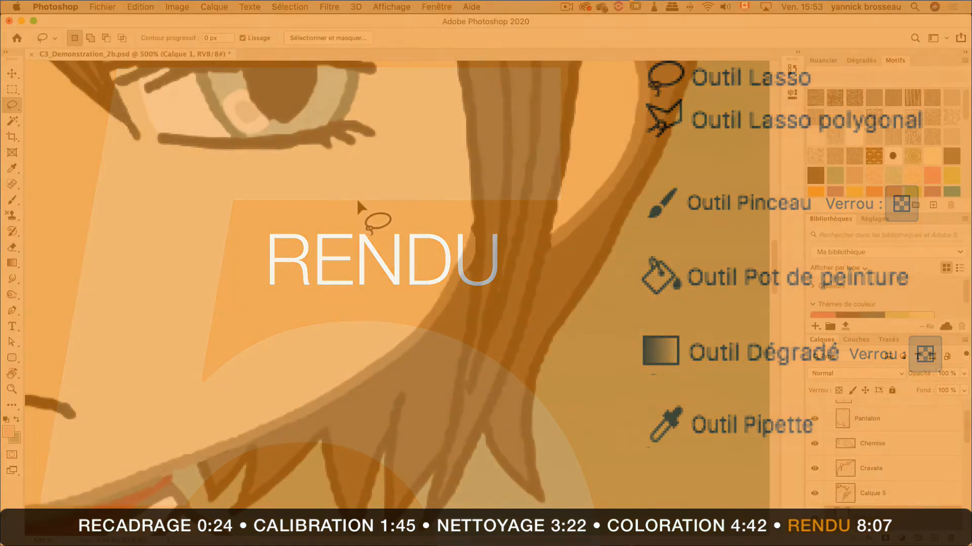
Lasso a rounded area on the cheek below the eye and feather the selection by 25 pixels
mouse_move(356, 196)
mouse_down()
mouse_move(216, 245)
mouse_move(237, 306)
mouse_move(355, 309)
mouse_move(388, 233)
mouse_move(359, 196)
mouse_up()
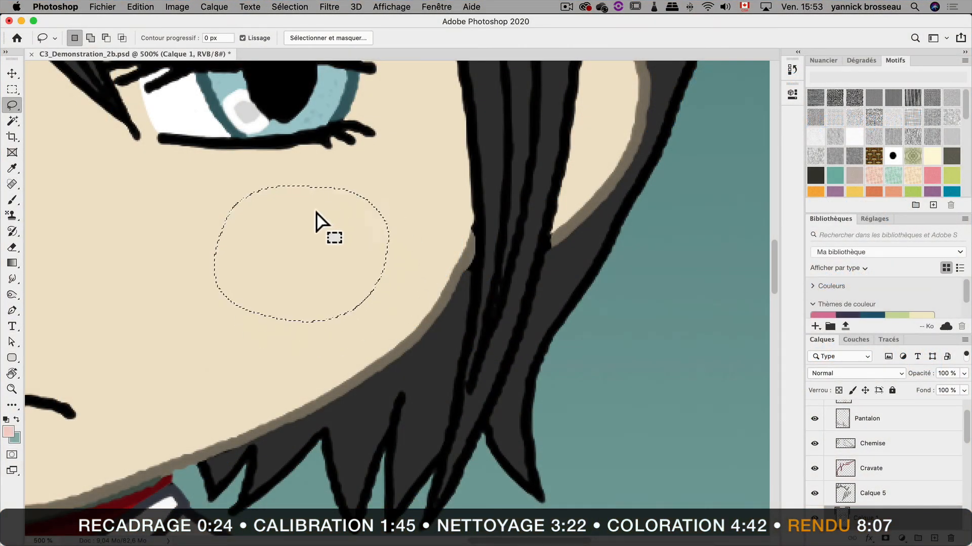
right_click(315, 217)
click(390, 243)
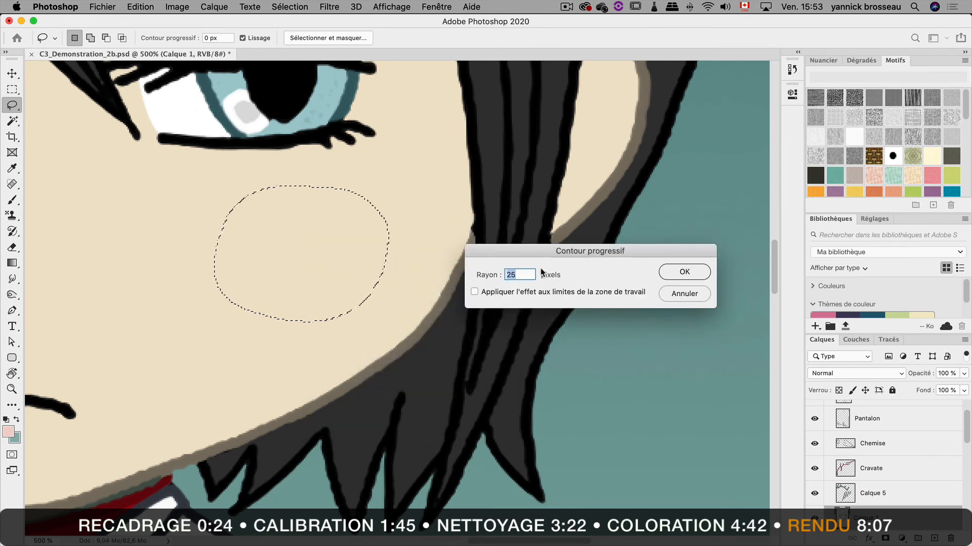
click(684, 271)
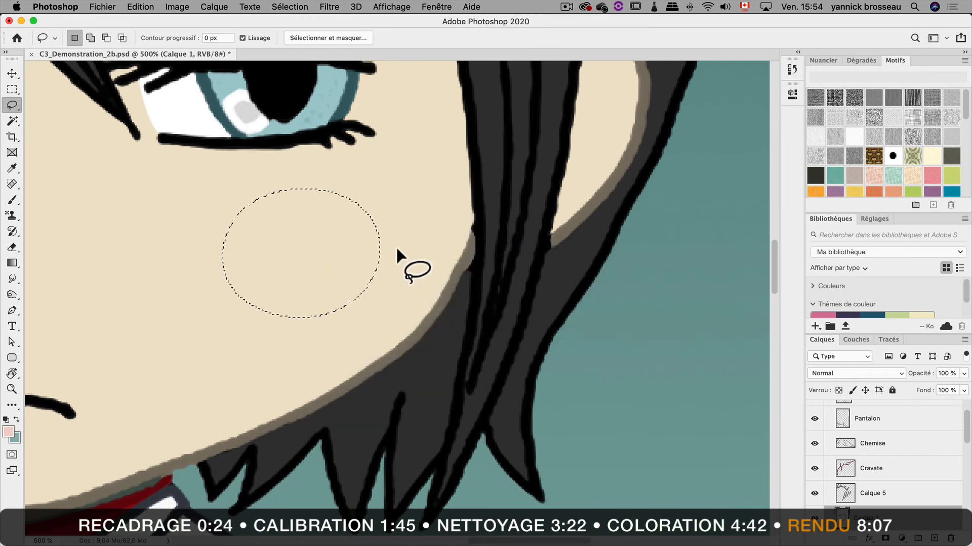
Fill the feathered cheek selection with the pink foreground colour in Normal mode at 100 % opacity
right_click(319, 243)
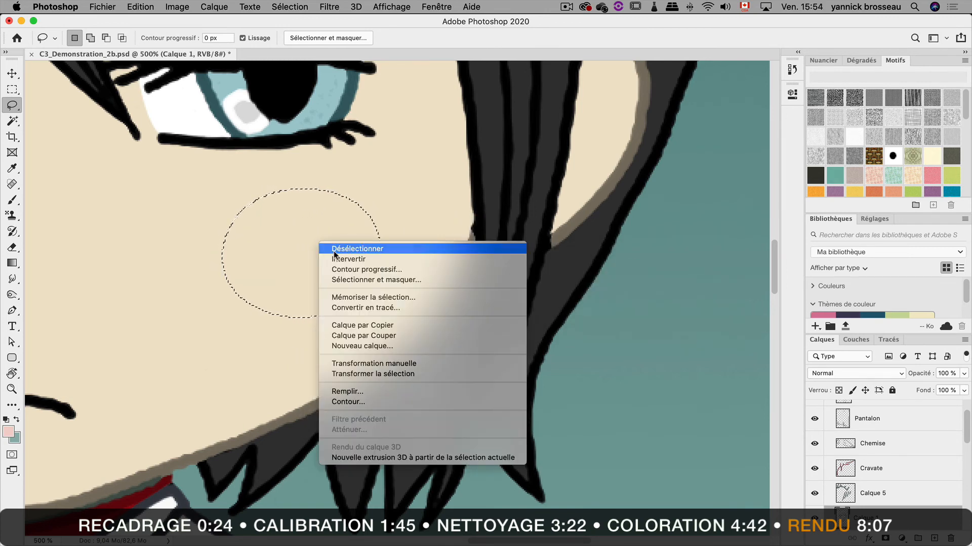
click(391, 391)
click(582, 253)
click(581, 212)
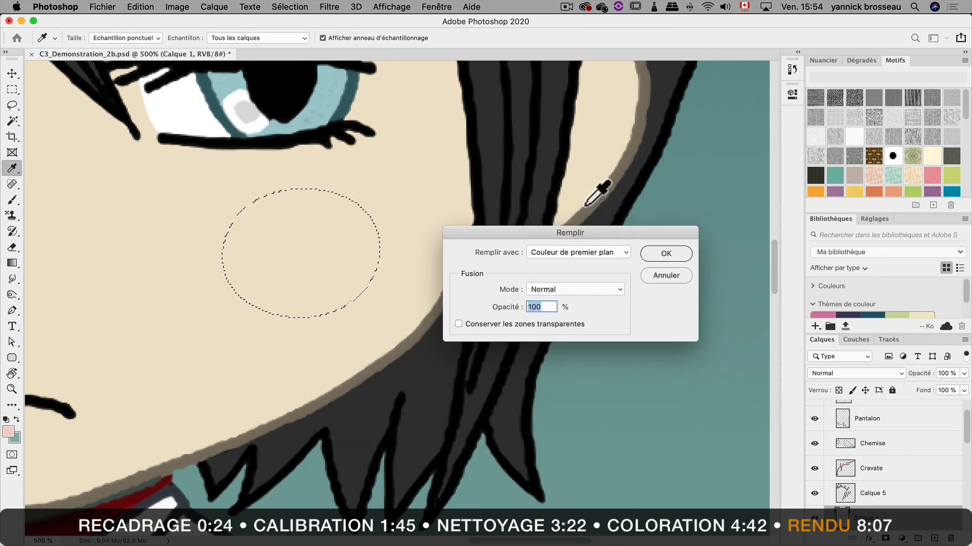
click(656, 253)
key(l)
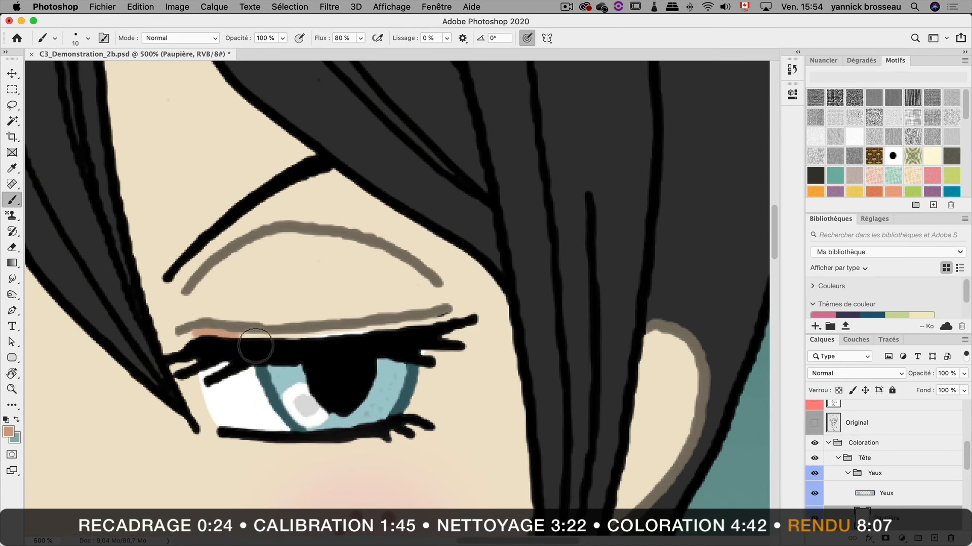
Brush tan along the upper eyelid between crease and lashes, and dot six darker pink freckles over the cheek blush
mouse_move(256, 342)
mouse_down()
mouse_move(356, 344)
mouse_move(461, 329)
mouse_up()
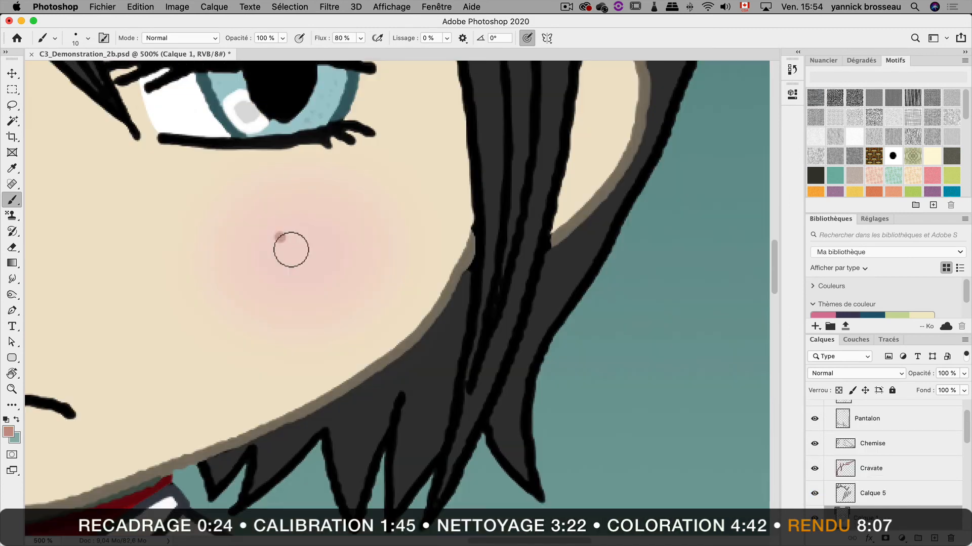
click(279, 237)
click(296, 222)
click(310, 251)
click(280, 263)
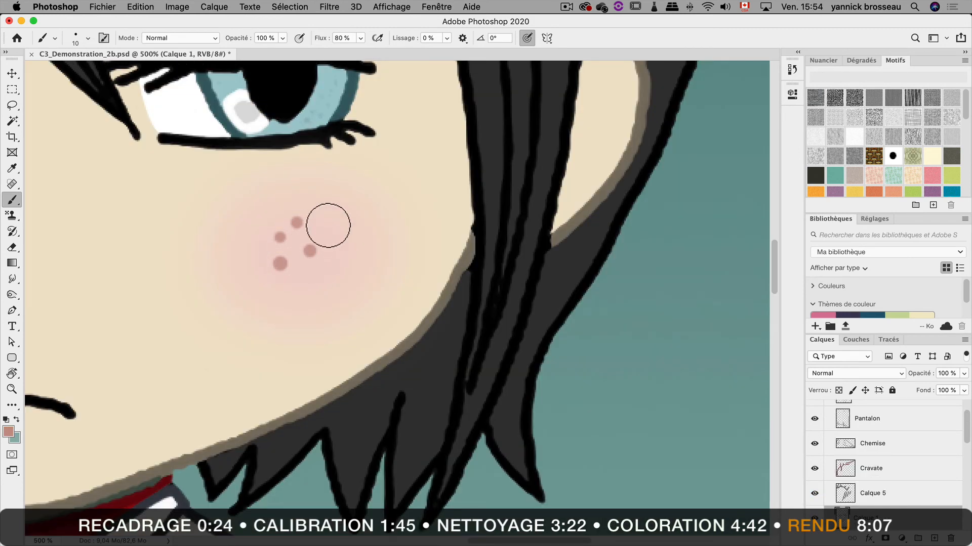
click(328, 225)
click(340, 273)
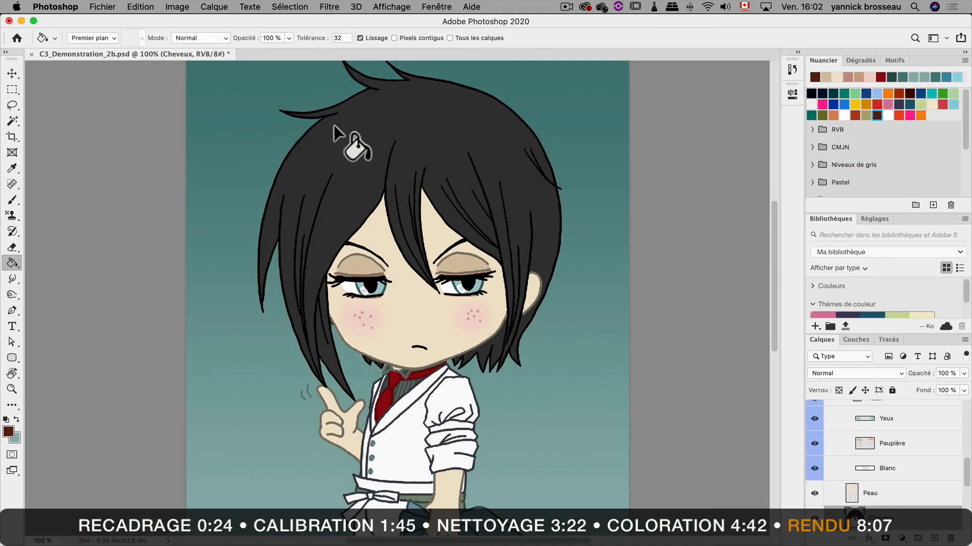
Apply the dark brown Paint Bucket fill to the hair, and draw a vertical linear gradient at 40 % opacity down the teal Fond layer
click(333, 125)
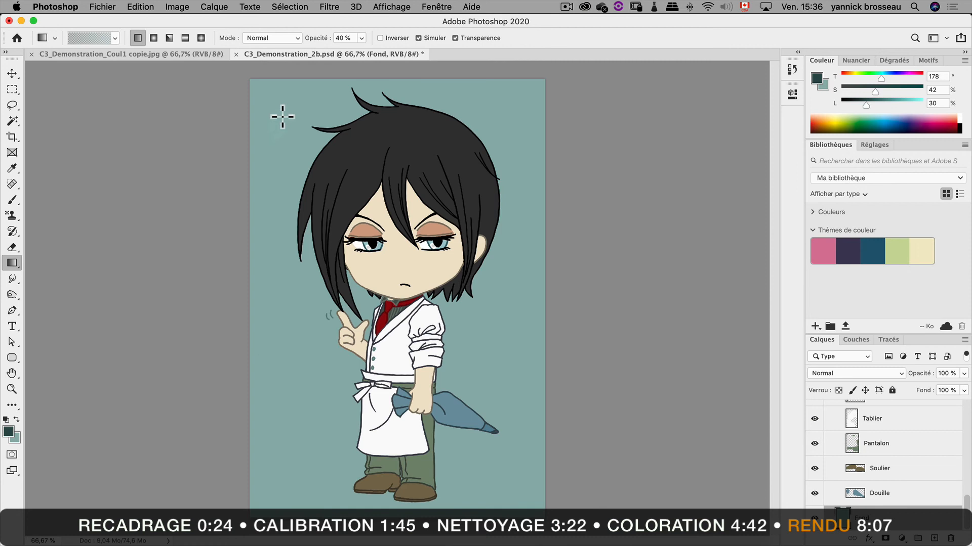
drag(282, 116, 284, 380)
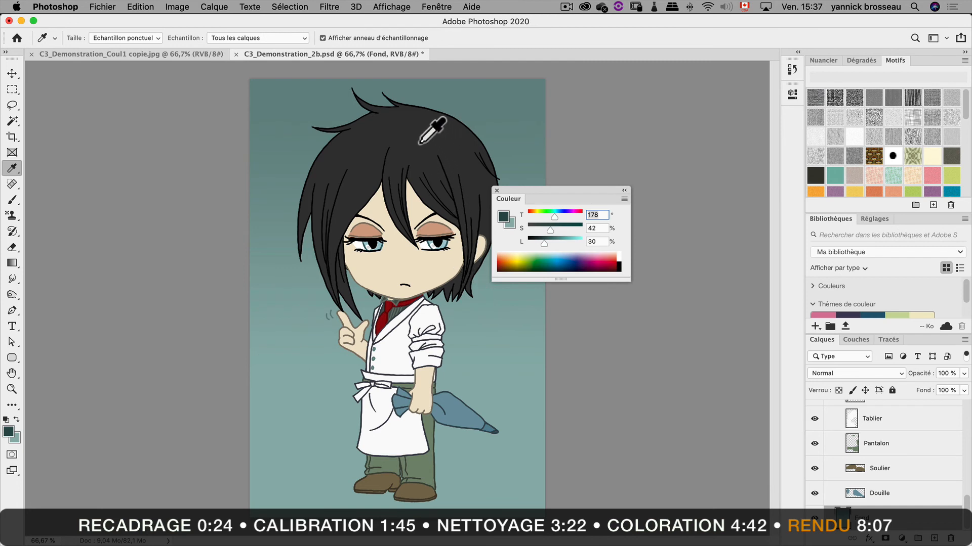
Sample the hair colour, the face's skin tone and the tie's red one after another with the Eyedropper
click(420, 148)
click(420, 277)
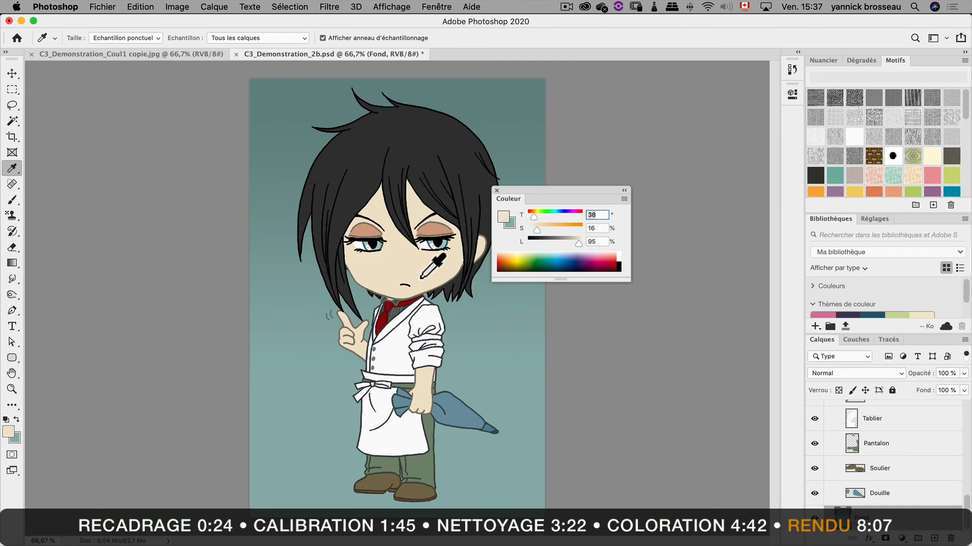
click(390, 306)
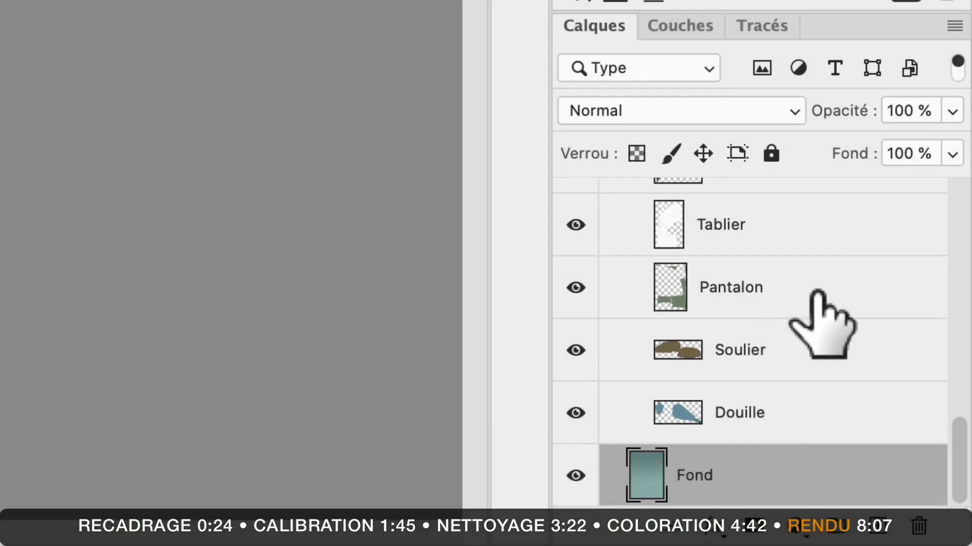
Lock the transparent pixels of the Pantalon layer
click(817, 294)
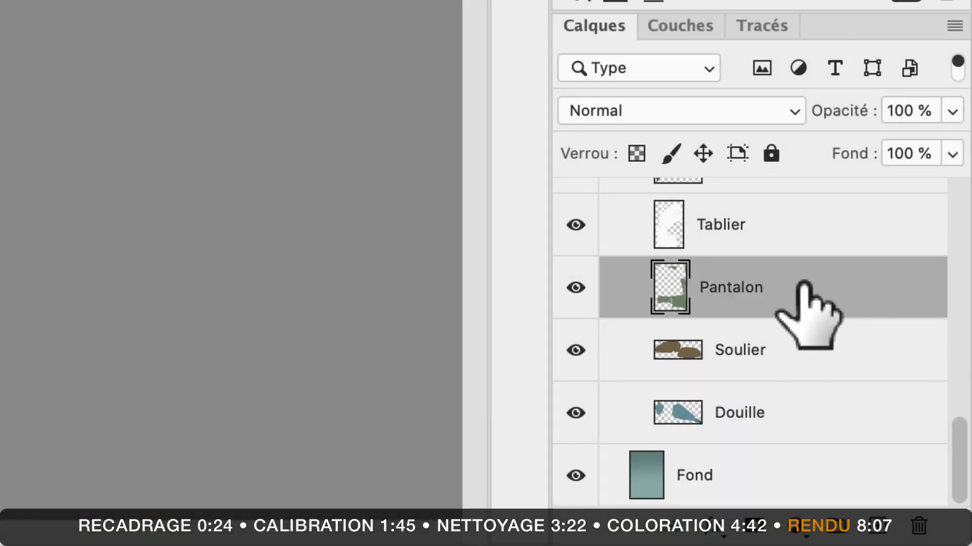
click(636, 158)
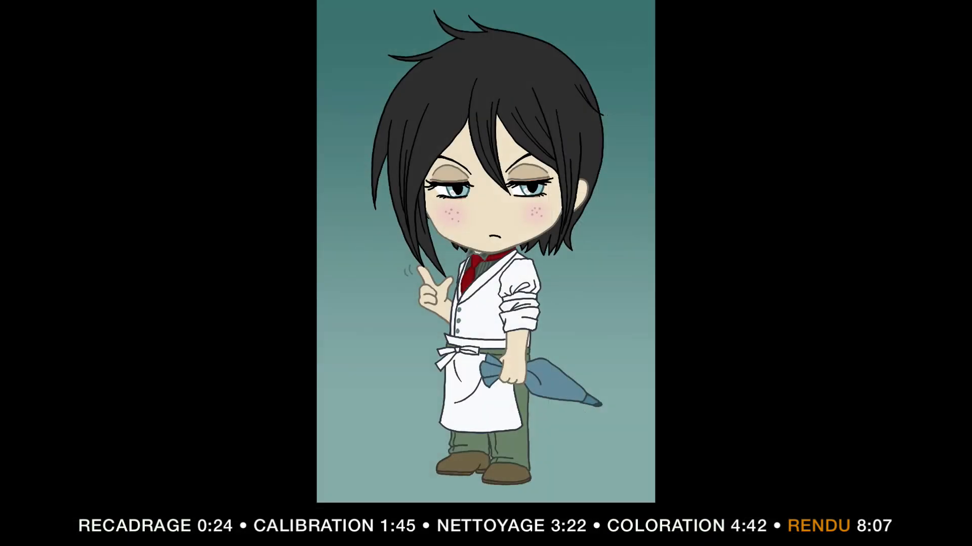